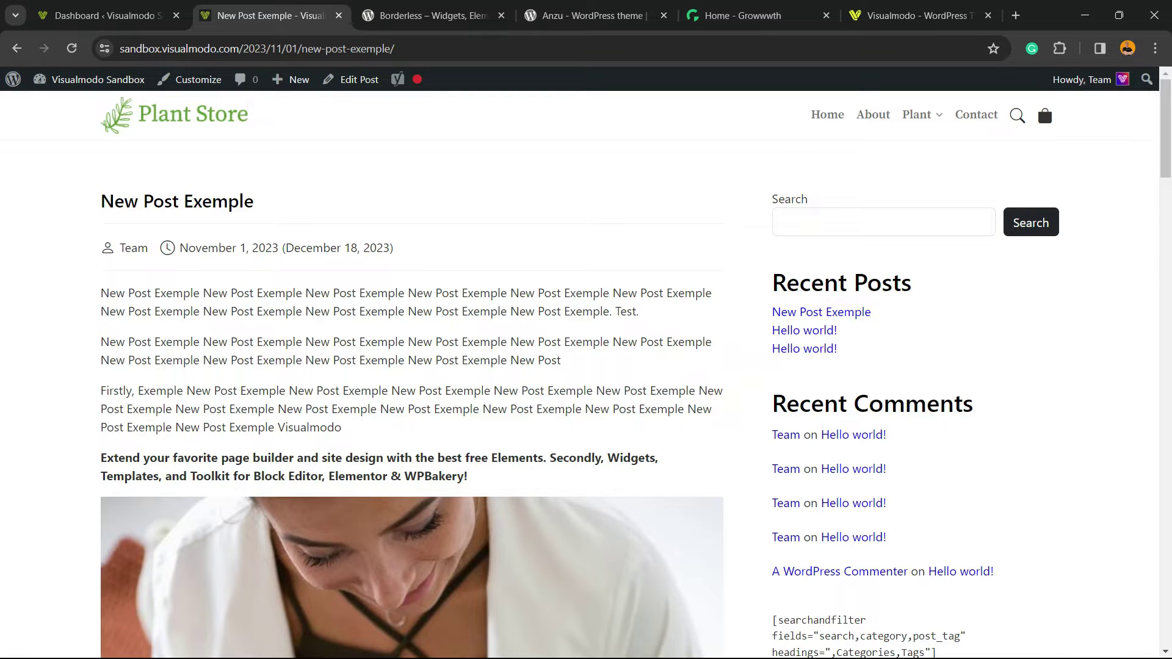
# Step: Look through the New Post Exemple post and its images on the live site
pyautogui.scroll(-5, 586, 367)
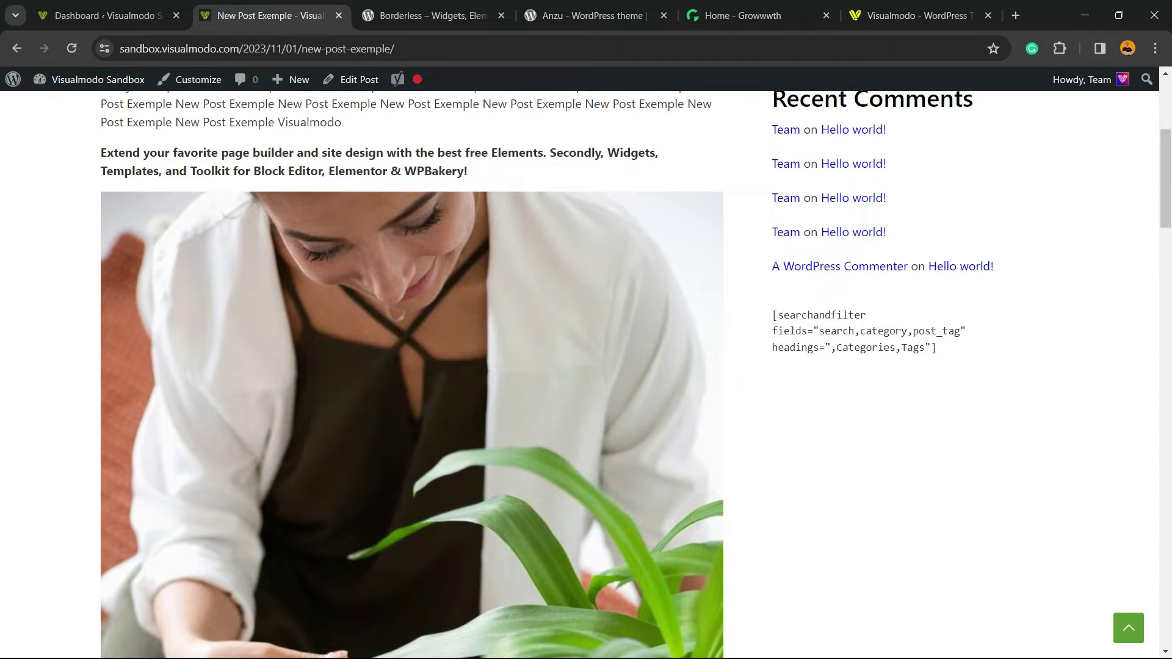
pyautogui.scroll(-20, 412, 375)
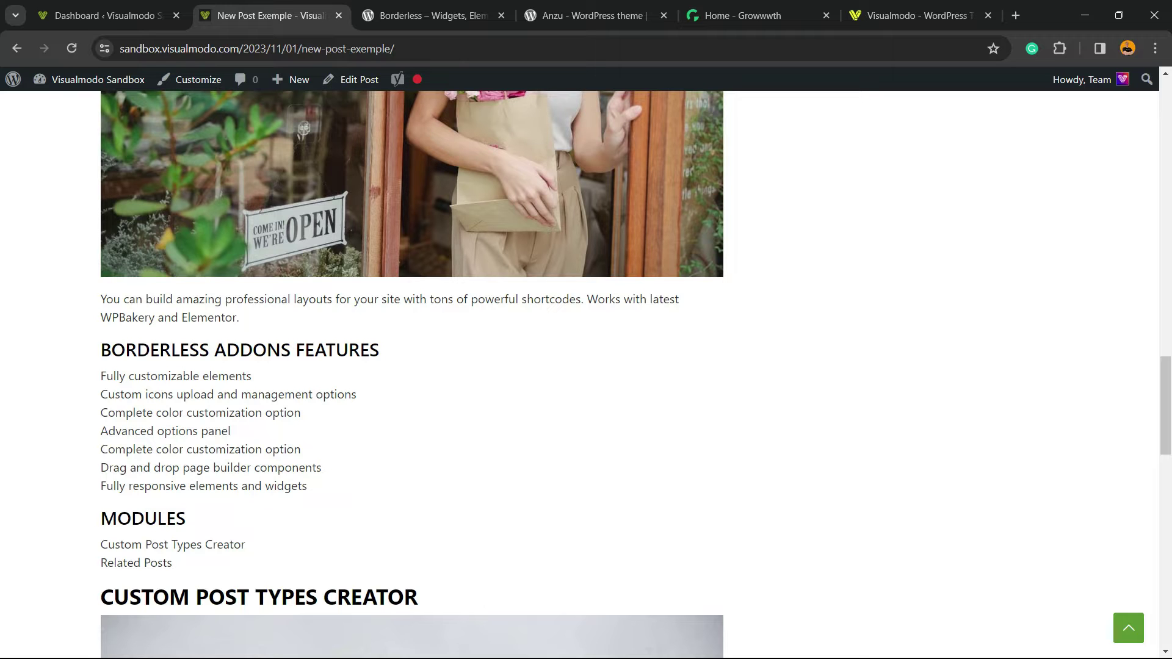
pyautogui.scroll(20, 579, 374)
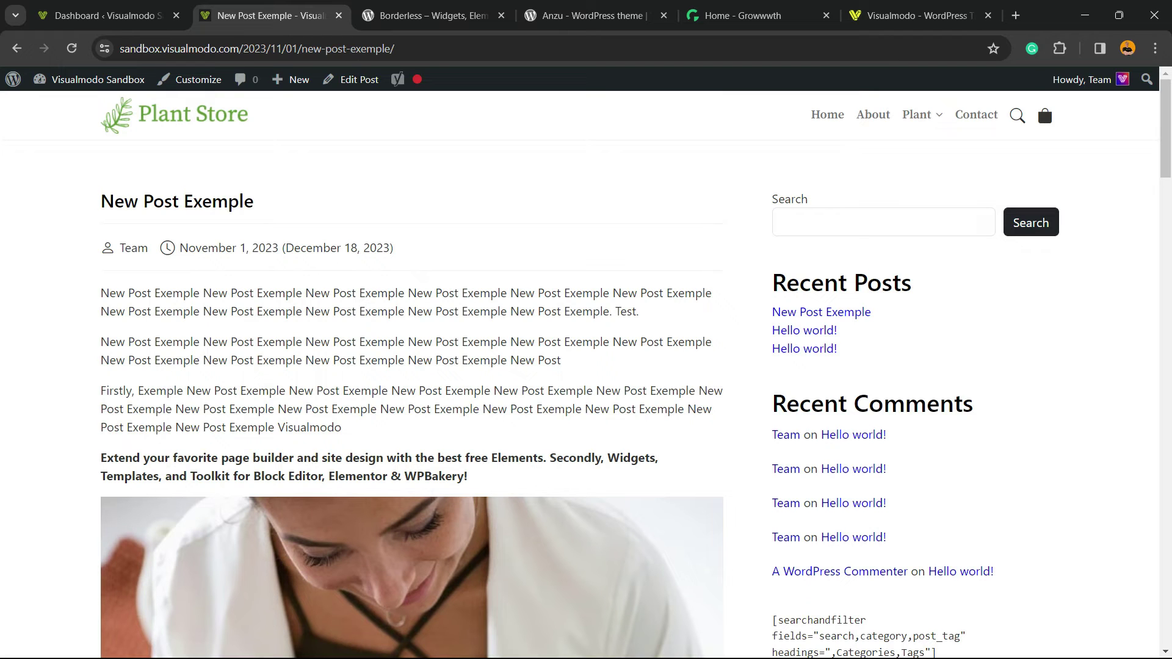
pyautogui.scroll(-3, 412, 372)
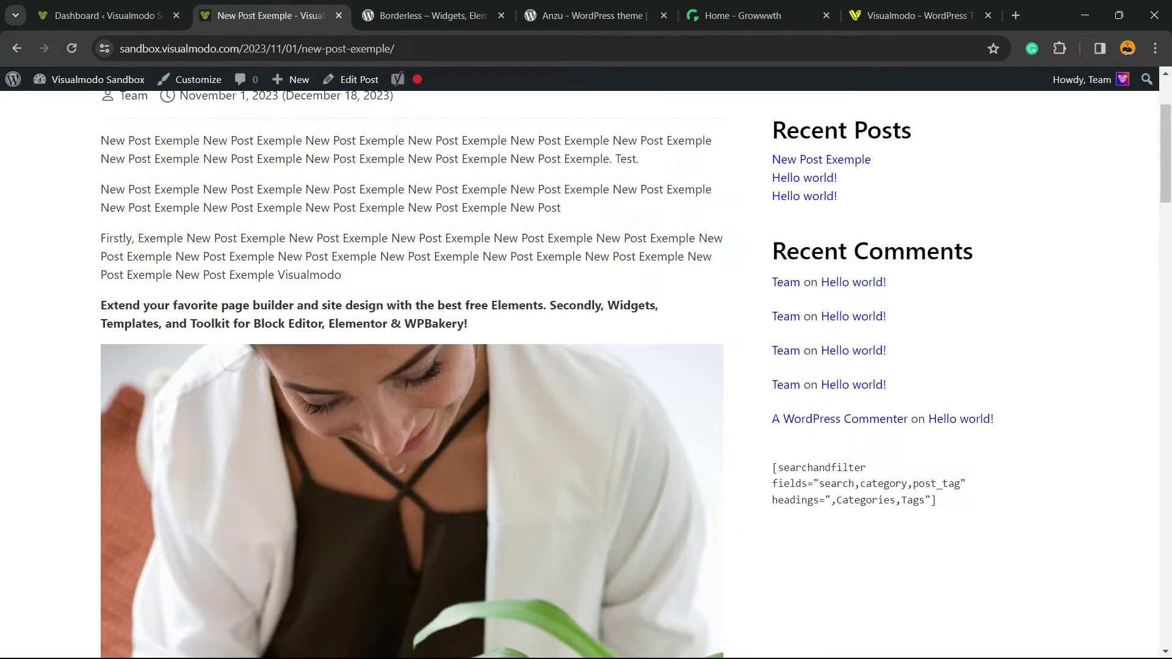
pyautogui.scroll(-5, 412, 373)
pyautogui.scroll(5, 413, 372)
# Step: Go to the WordPress dashboard and open the page for adding a new plugin
pyautogui.click(104, 15)
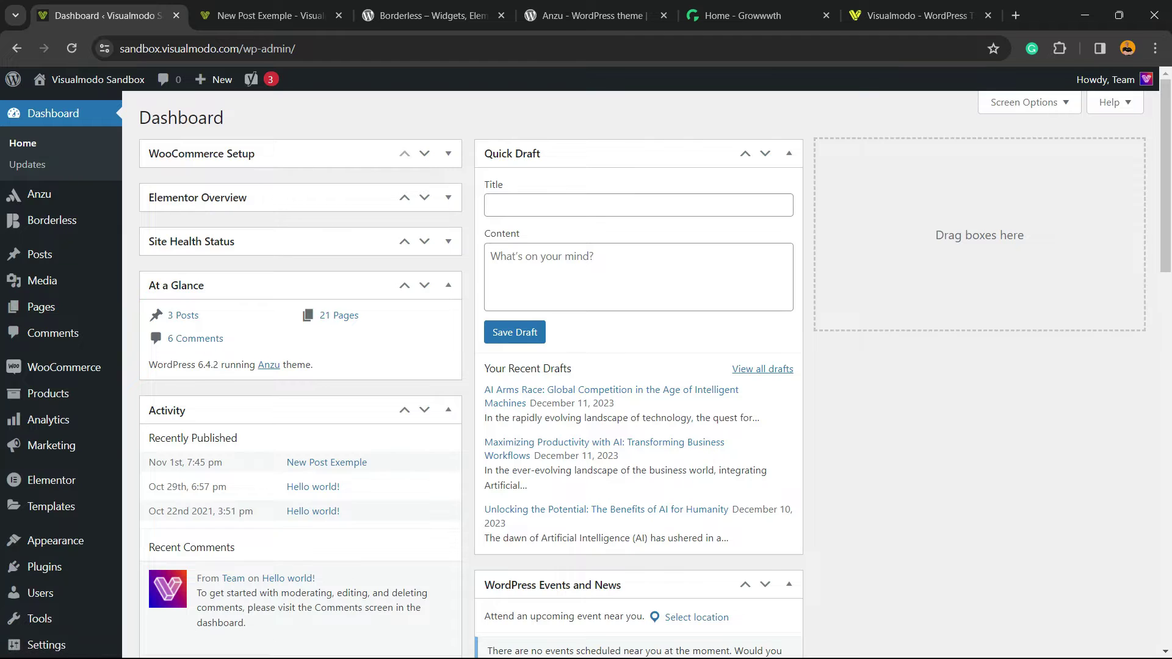
pyautogui.scroll(-2, 61, 366)
pyautogui.moveTo(55, 324)
pyautogui.moveTo(44, 497)
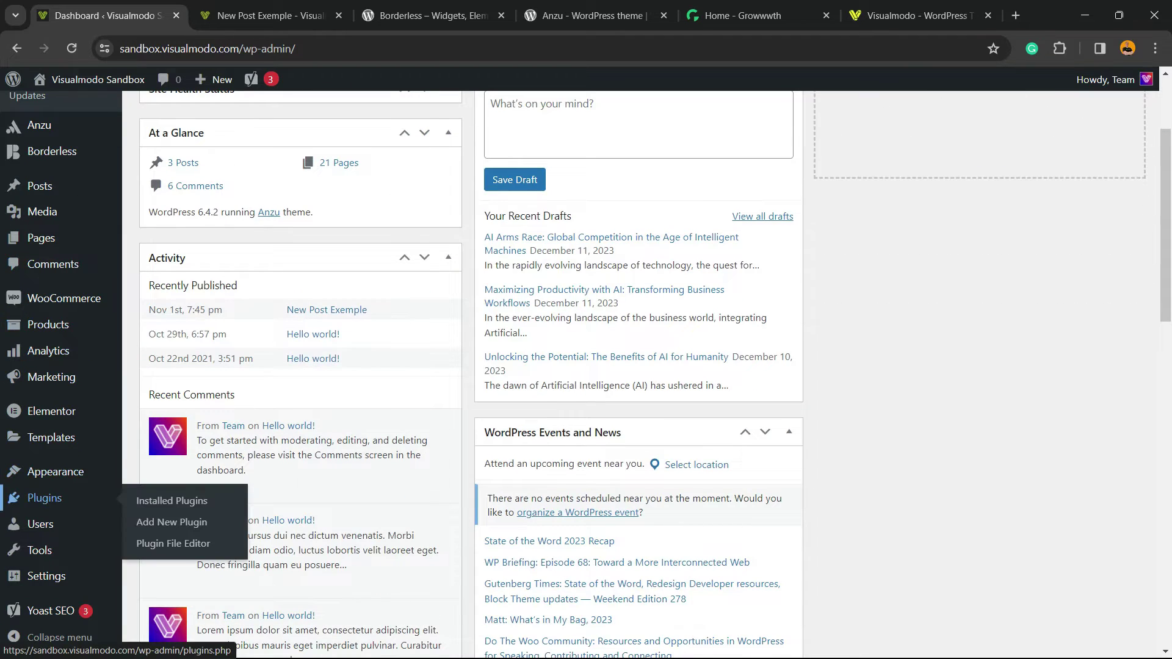
pyautogui.click(189, 522)
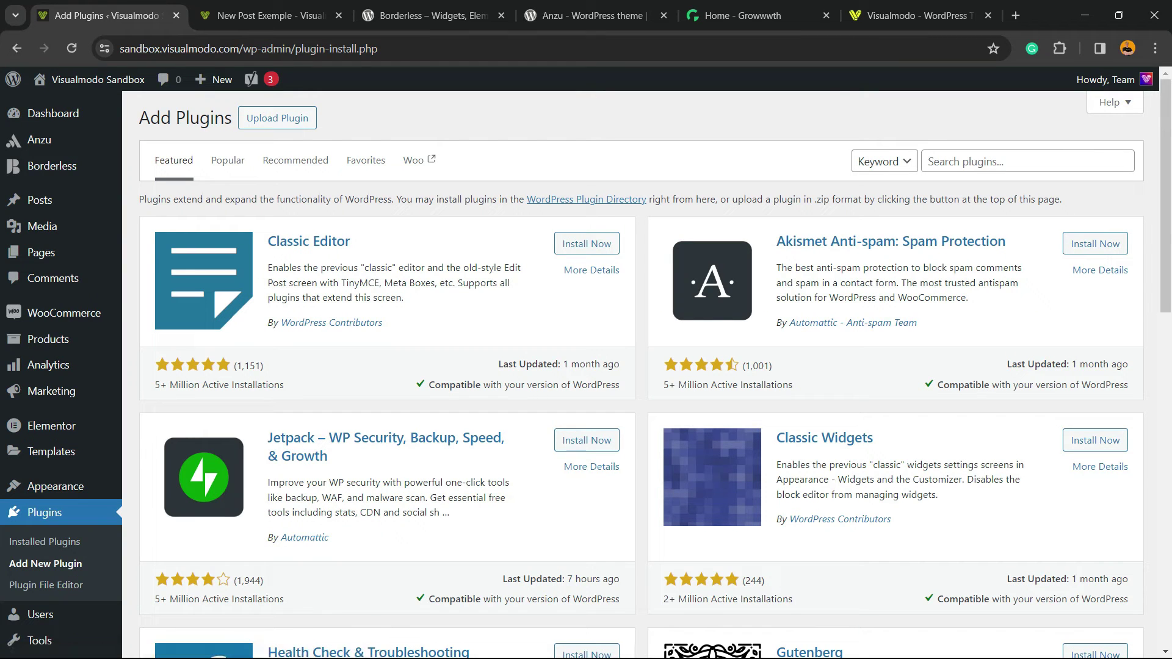
# Step: Find the jQuery Pin It Button for Images plugin, then install and activate it
pyautogui.press('ctrl')
pyautogui.click(1028, 161)
pyautogui.write('jQuery Pin It Button for Images')
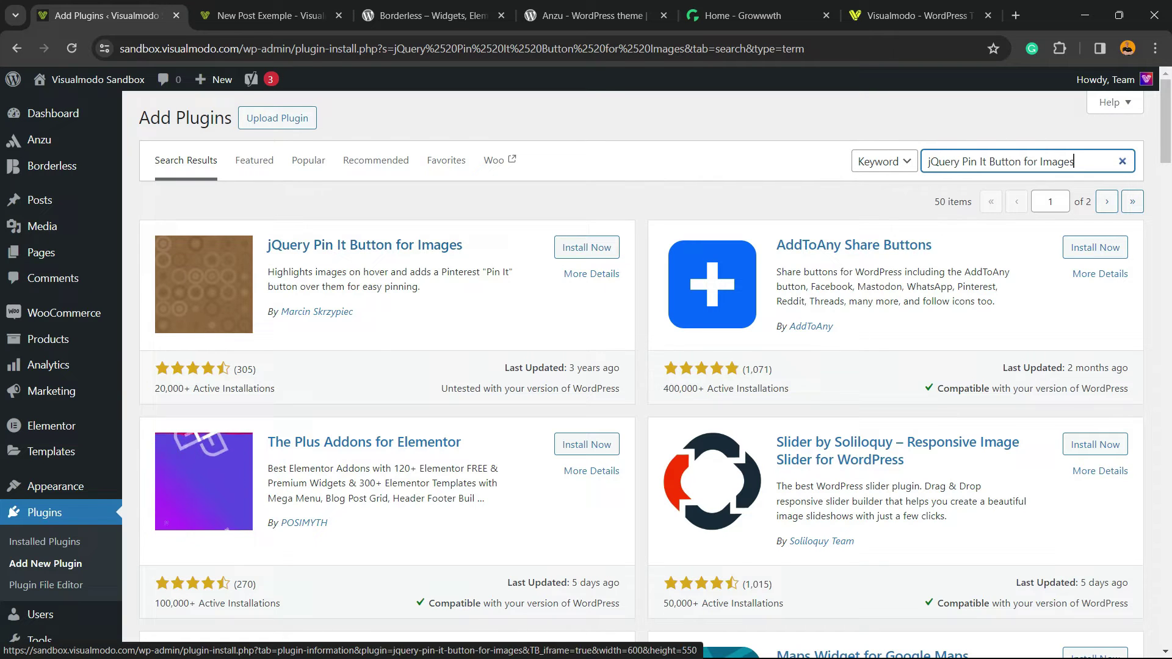
pyautogui.click(586, 247)
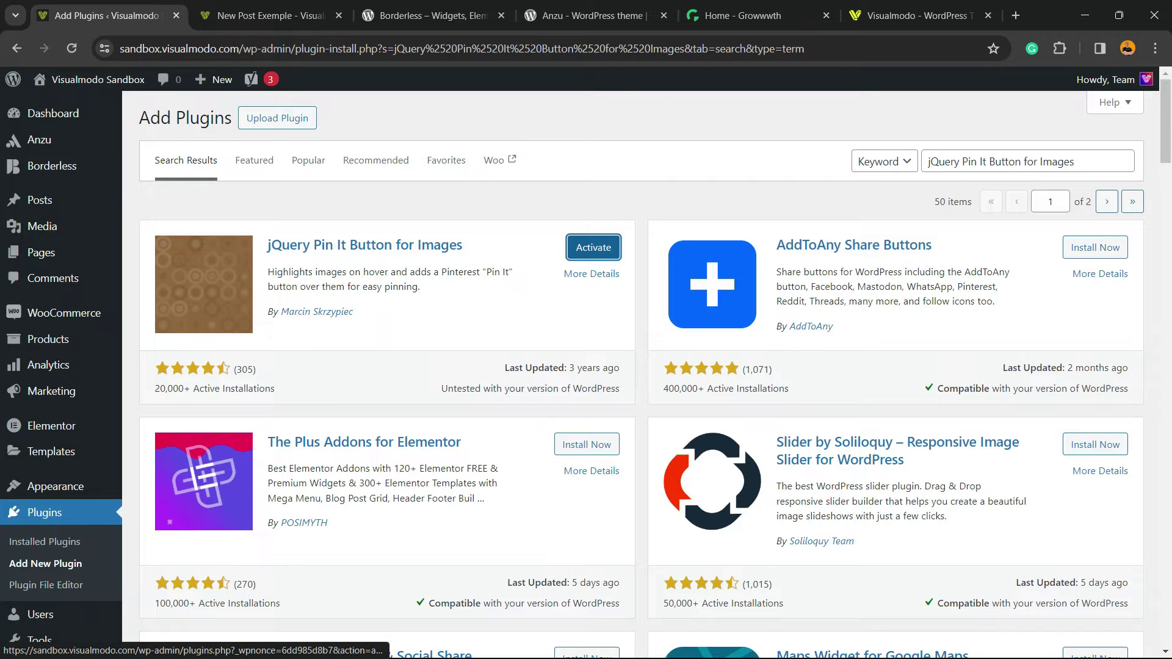
pyautogui.click(593, 247)
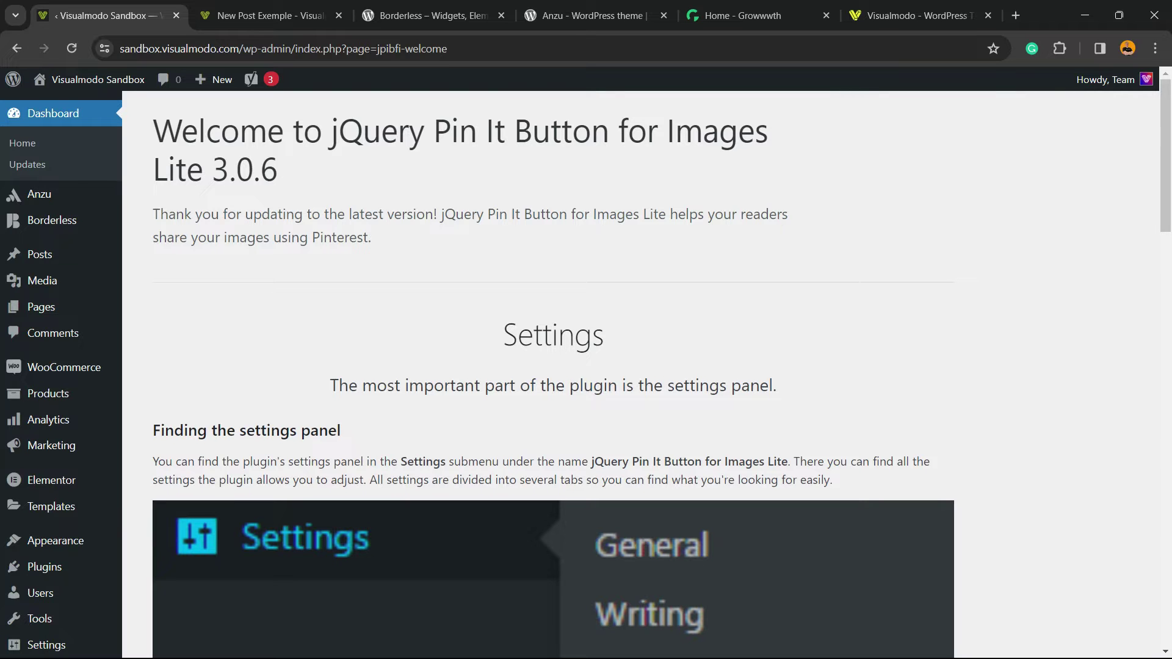
# Step: Read through the plugin's welcome page, covering its settings overview and help sections
pyautogui.scroll(-11, 586, 366)
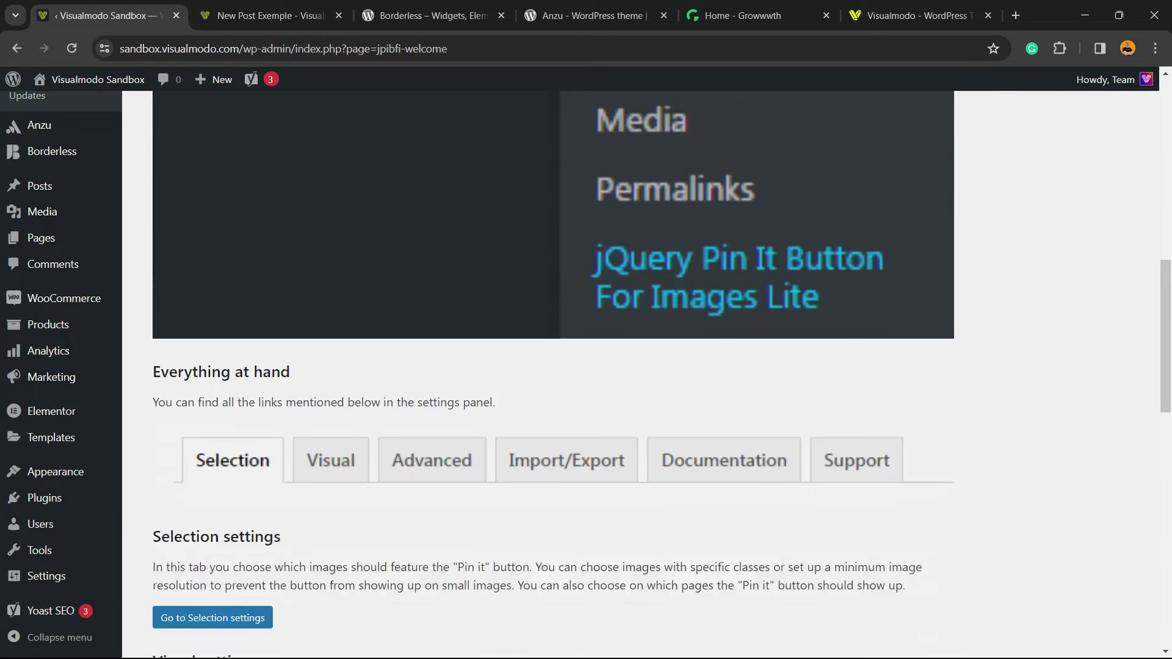
pyautogui.scroll(-14, 586, 366)
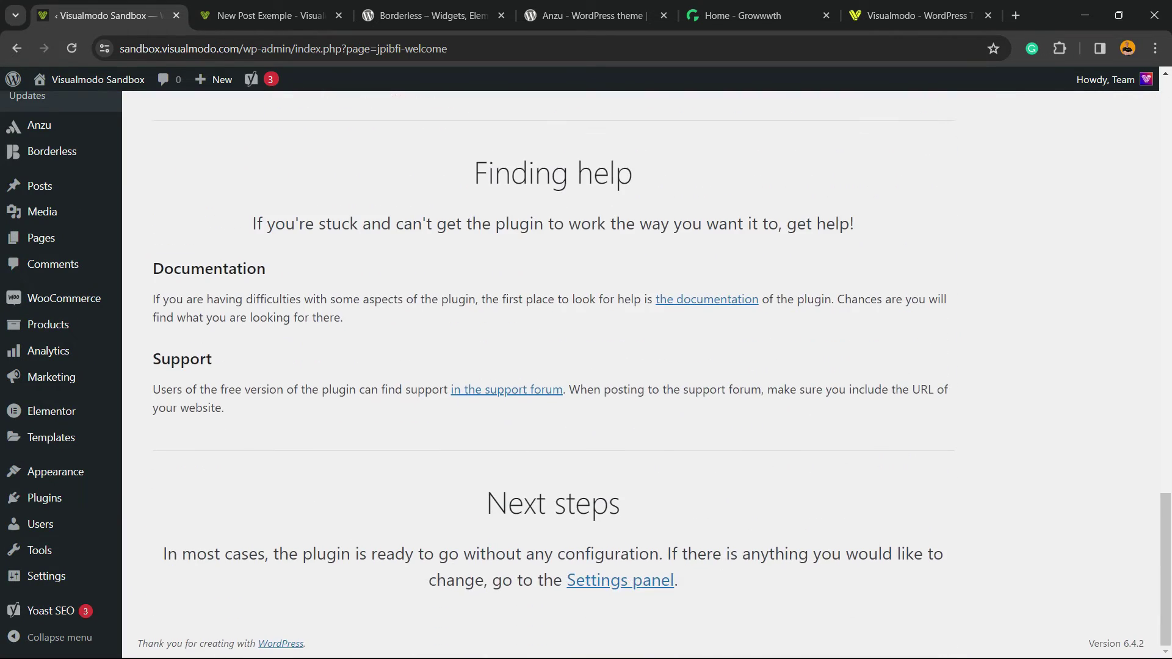
pyautogui.scroll(7, 586, 366)
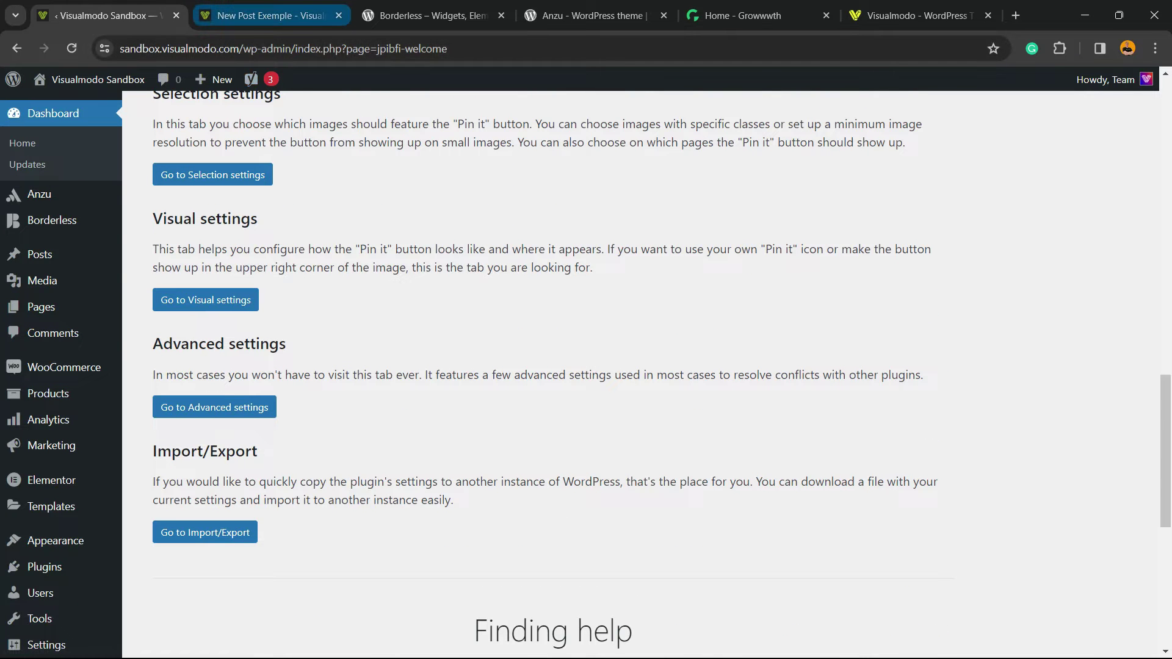
# Step: Reload the New Post Exemple post and test the Pinterest button on the flower-bouquet photo, closing the pin window without saving a pin
pyautogui.click(272, 15)
pyautogui.press('F5')
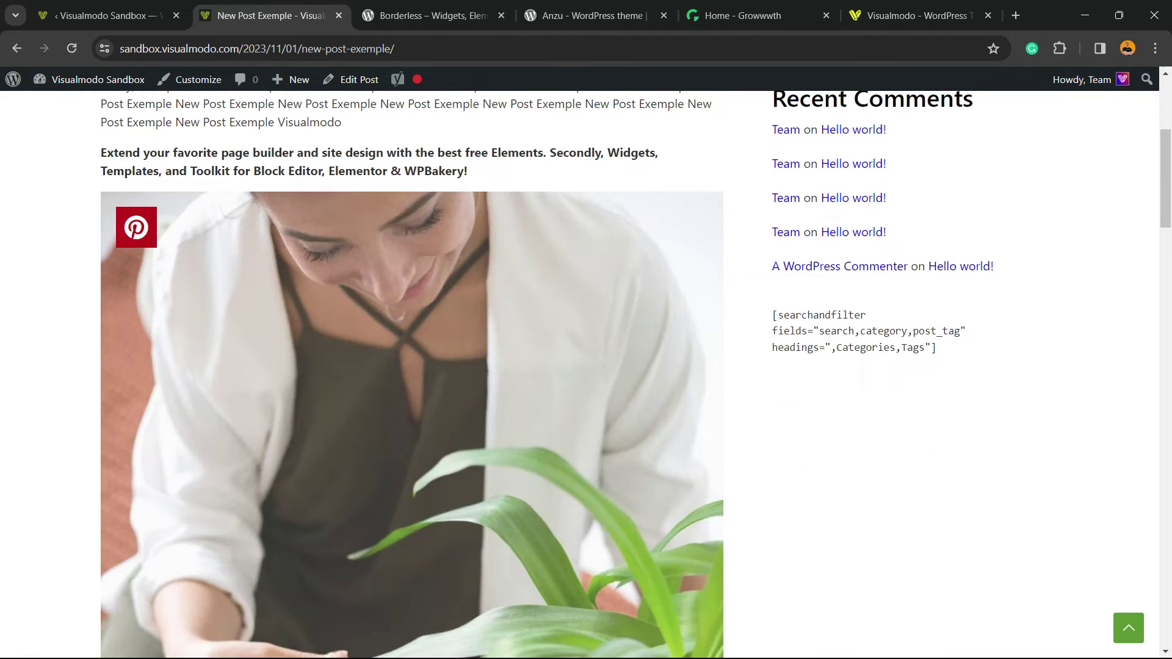
pyautogui.scroll(-20, 412, 374)
pyautogui.scroll(5, 412, 374)
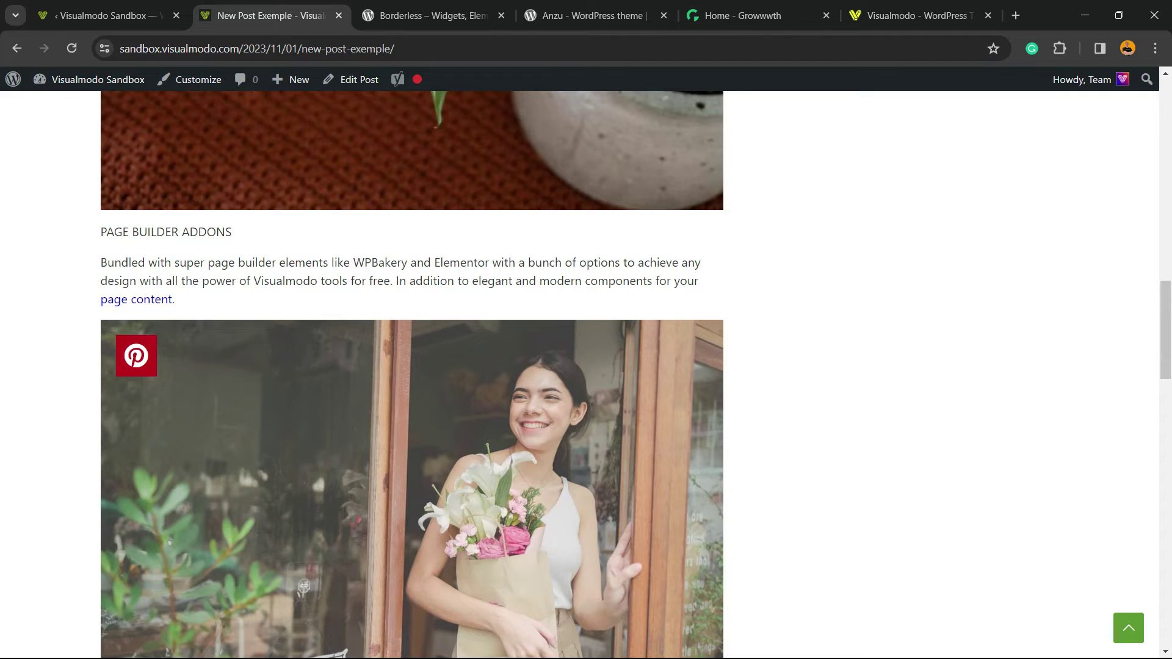
pyautogui.click(136, 356)
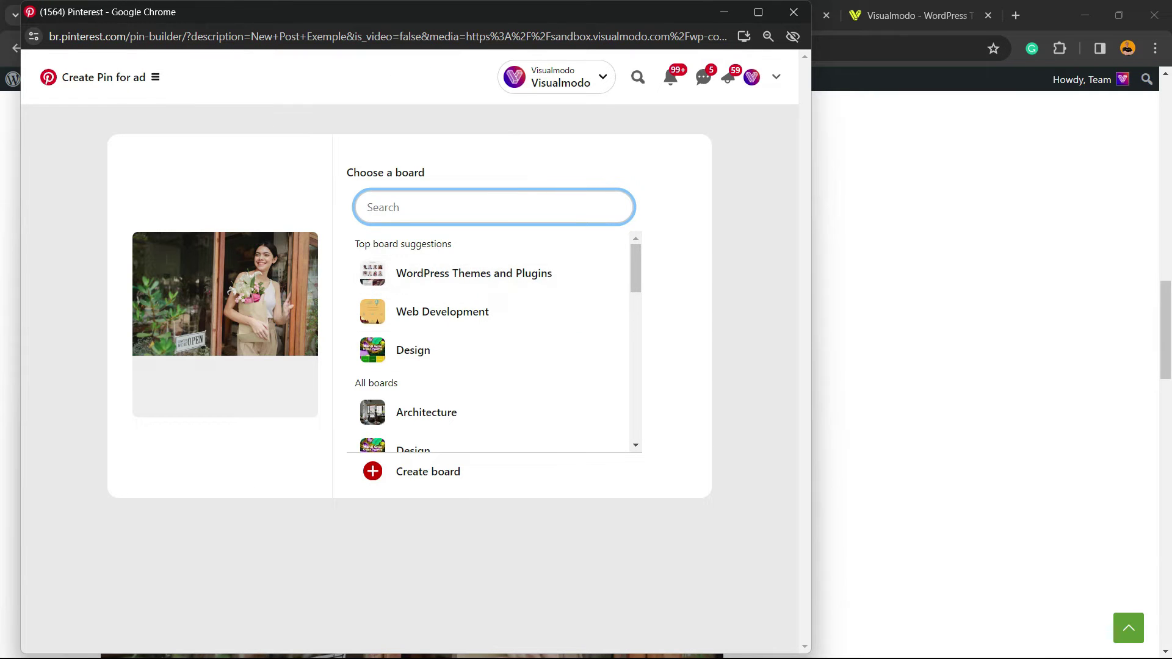
pyautogui.click(793, 12)
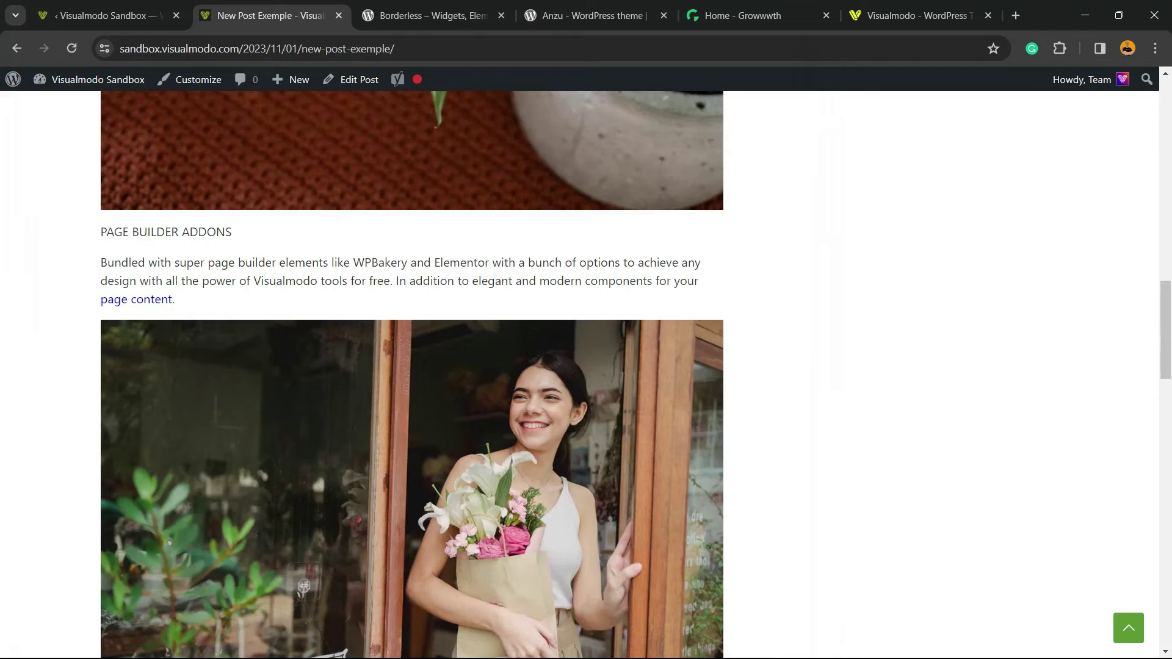
# Step: Check the rest of the post for the Pinterest button on its other images
pyautogui.scroll(-15, 412, 373)
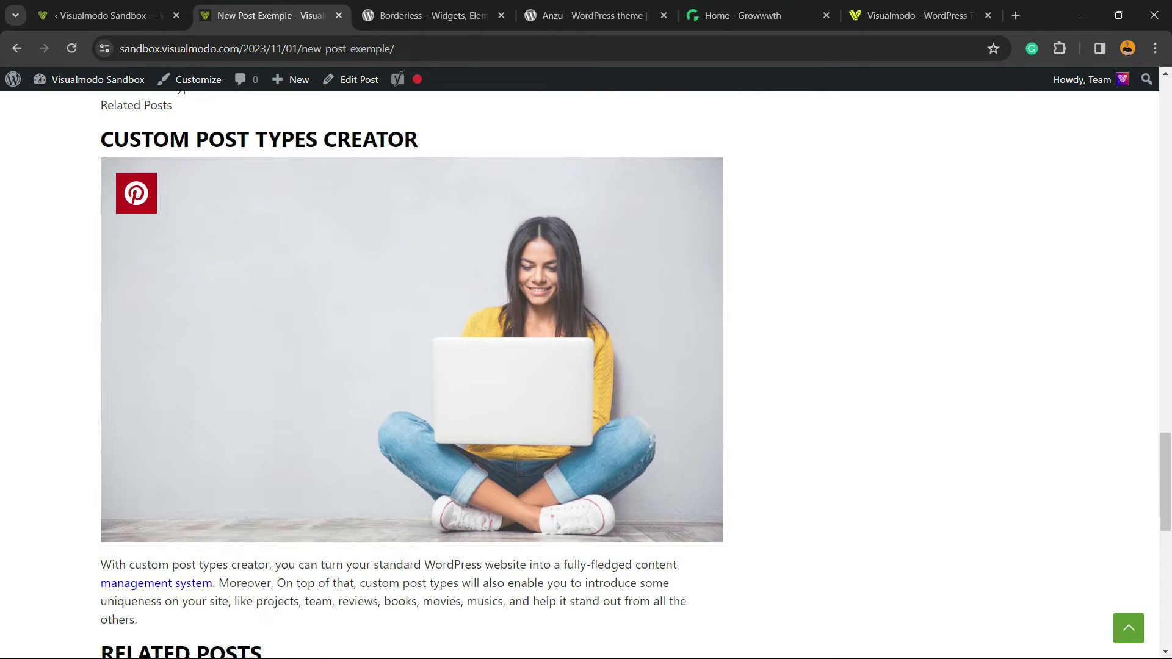
pyautogui.scroll(-5, 412, 372)
pyautogui.scroll(15, 412, 372)
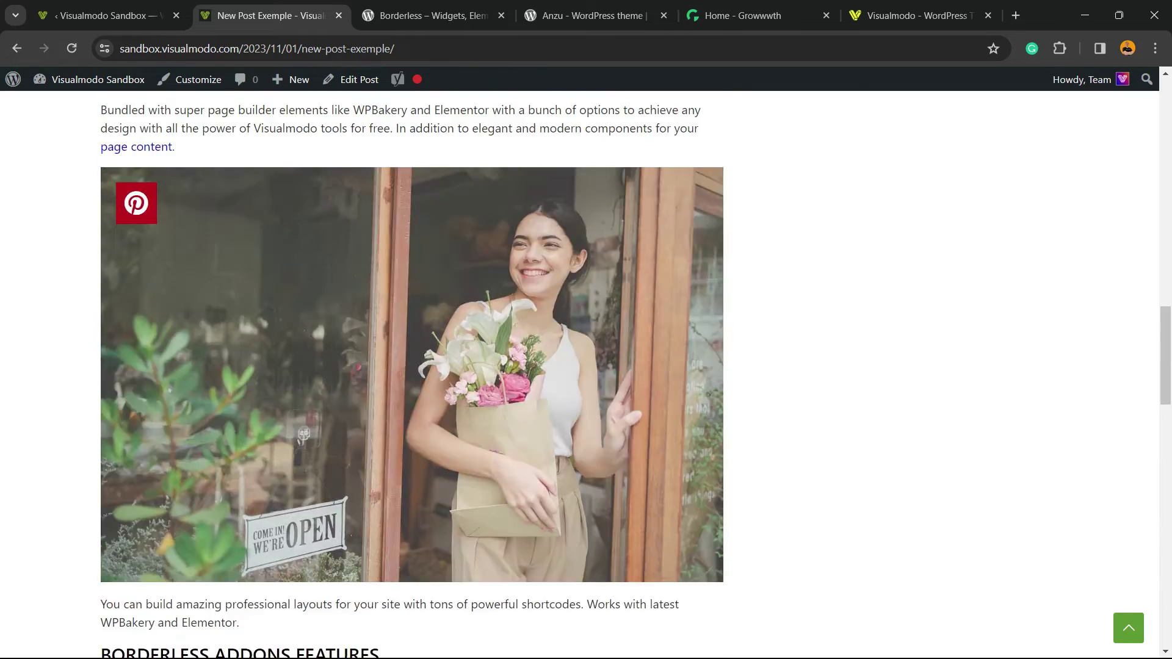
pyautogui.scroll(15, 412, 372)
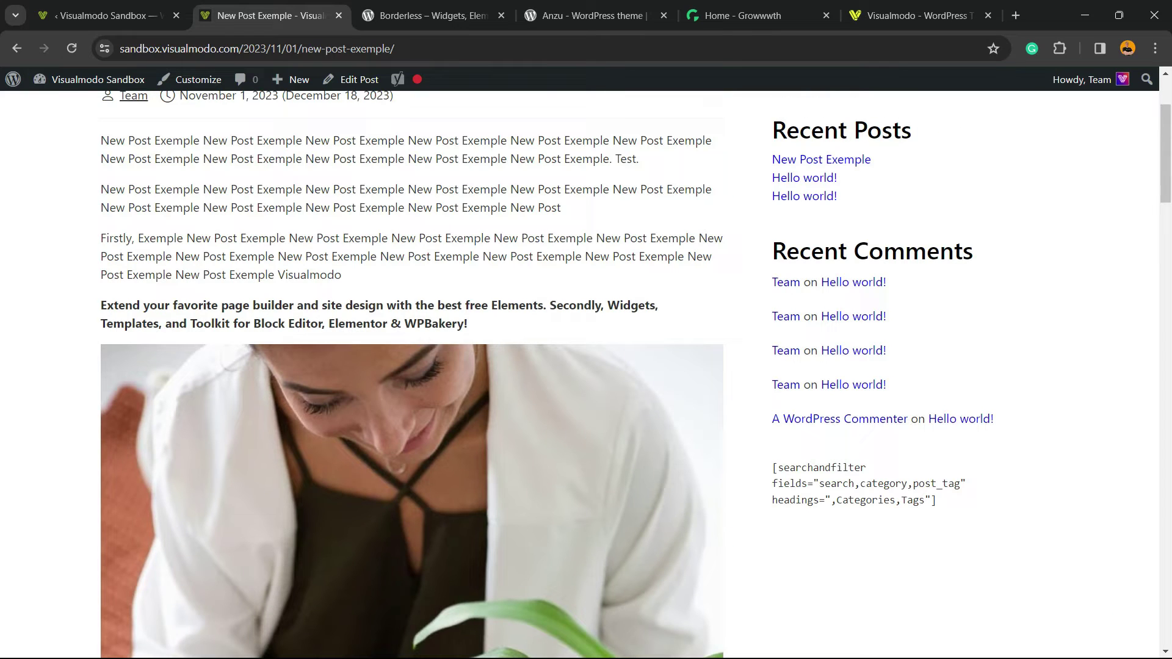
# Step: Return to the WordPress dashboard and open the jQuery Pin It Button For Images Lite settings
pyautogui.click(107, 16)
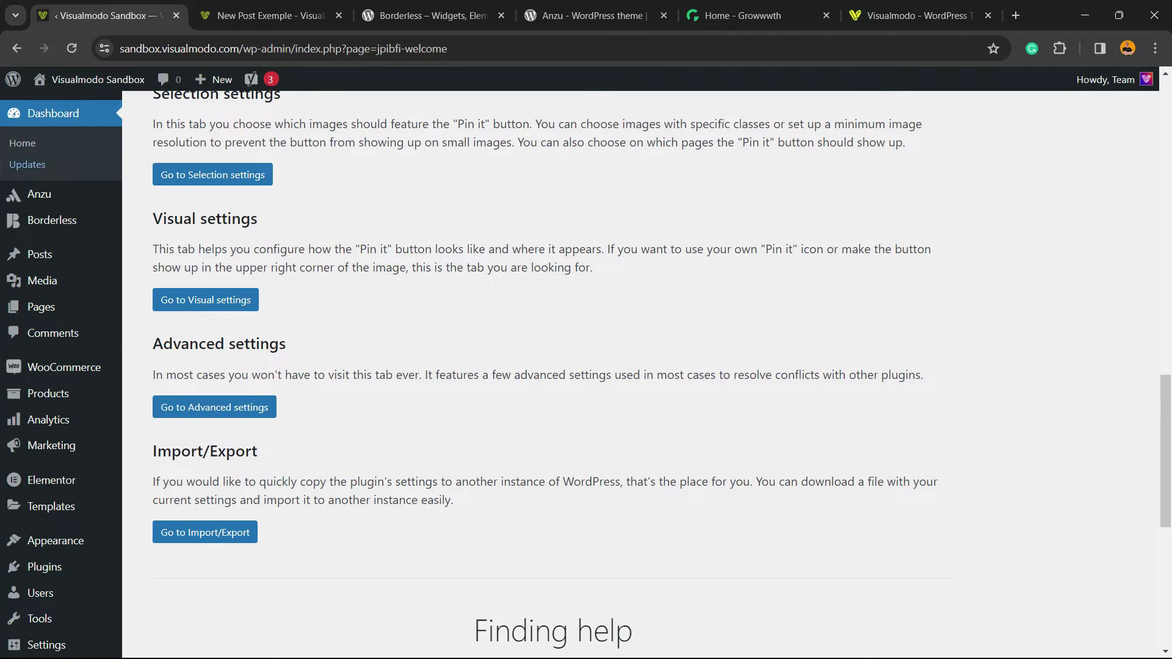
pyautogui.scroll(-5, 61, 244)
pyautogui.moveTo(55, 238)
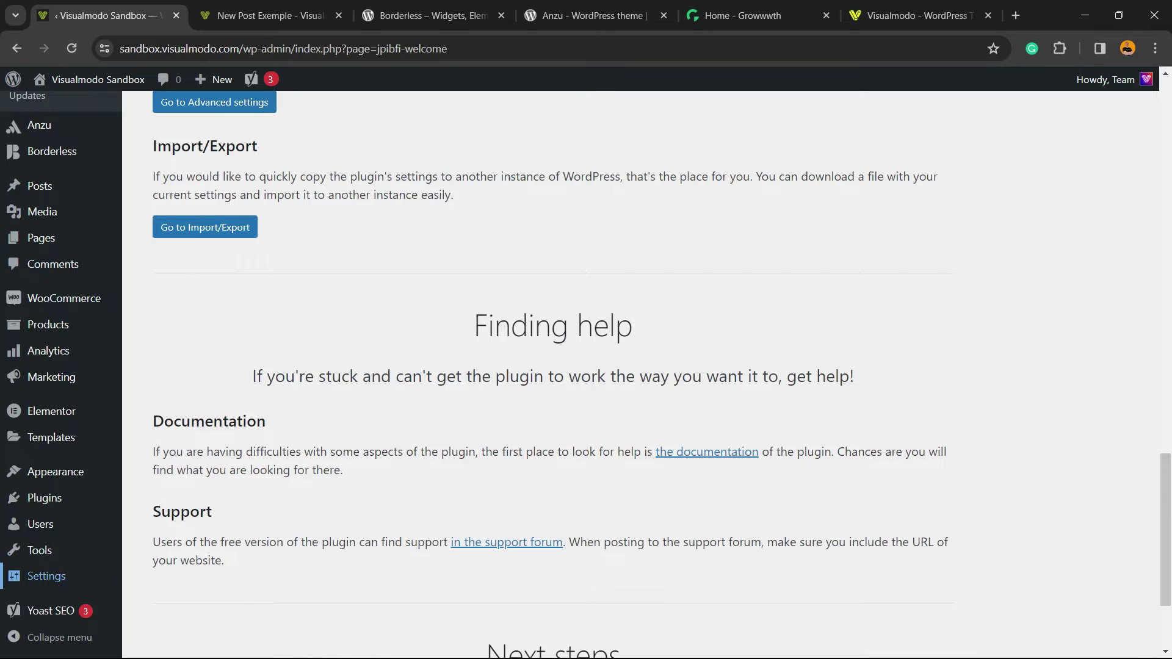
pyautogui.moveTo(46, 576)
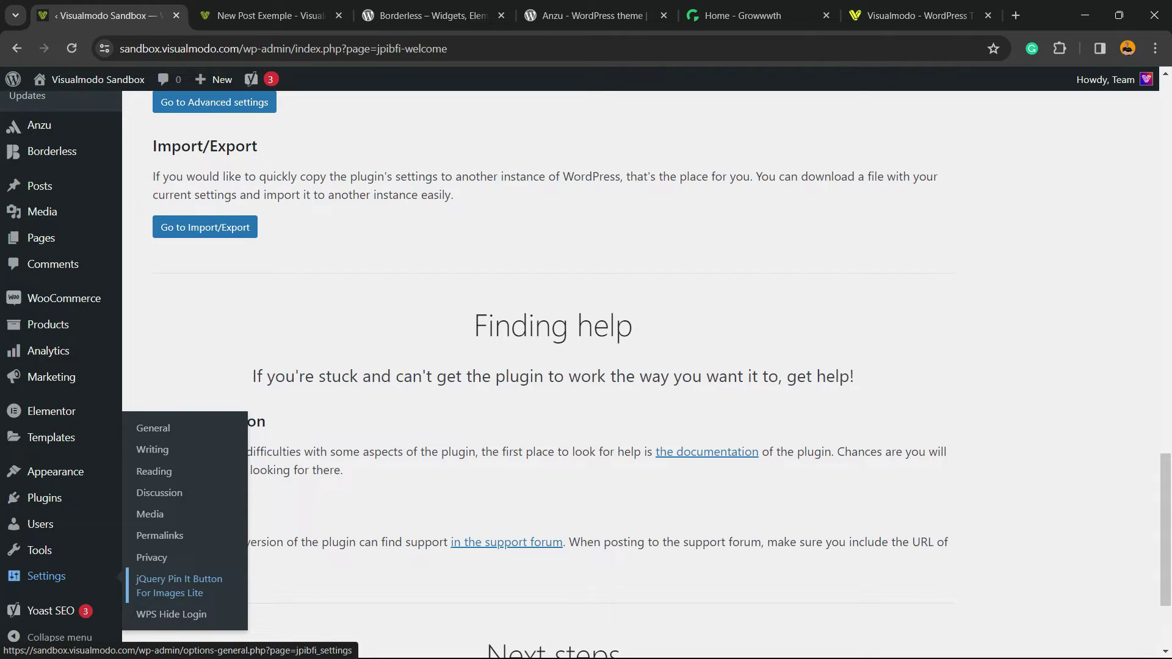
pyautogui.click(154, 588)
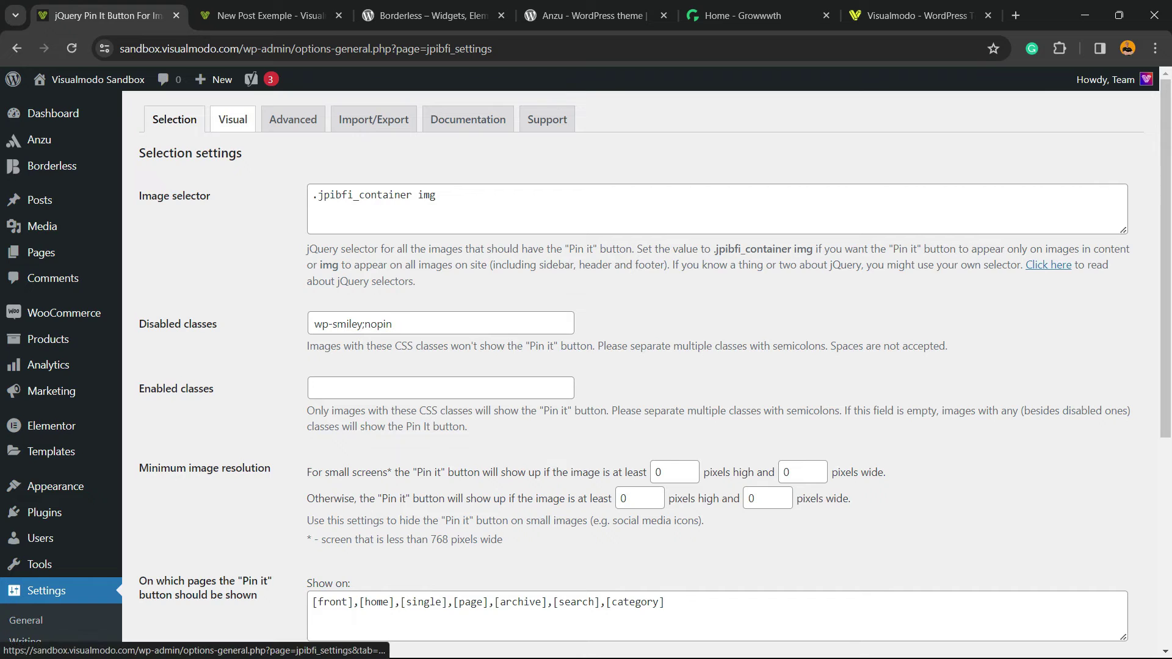
# Step: Review the plugin's Selection settings, then open its Visual settings with the page enlarged to 110%
pyautogui.scroll(-5, 647, 367)
pyautogui.scroll(6, 647, 366)
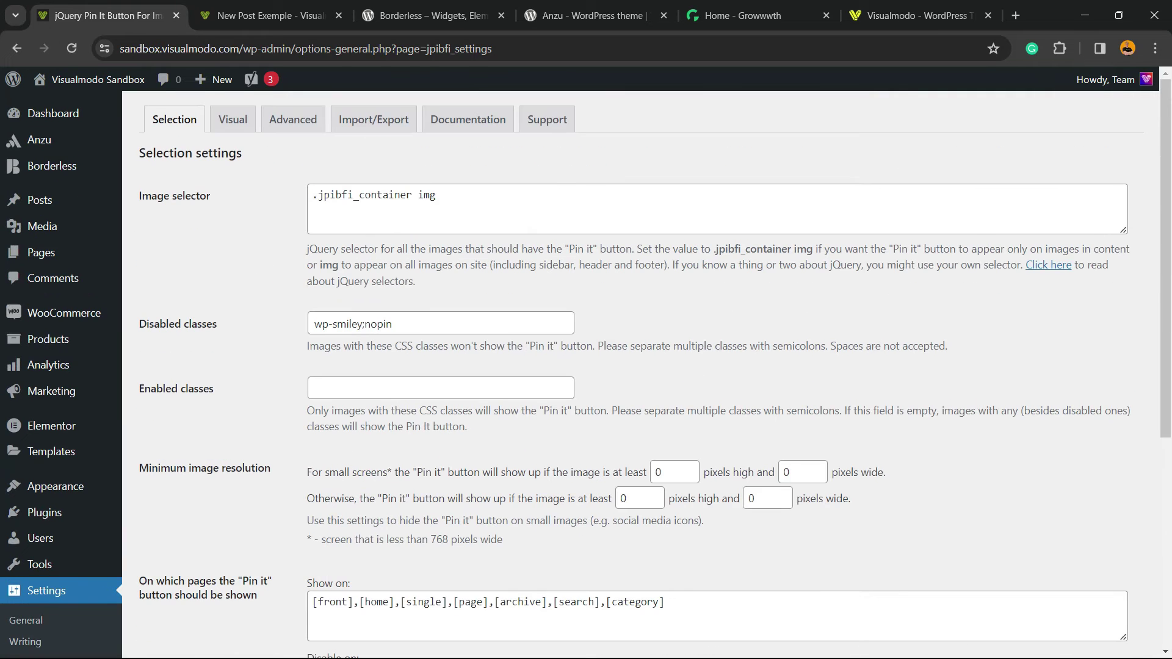
pyautogui.click(233, 119)
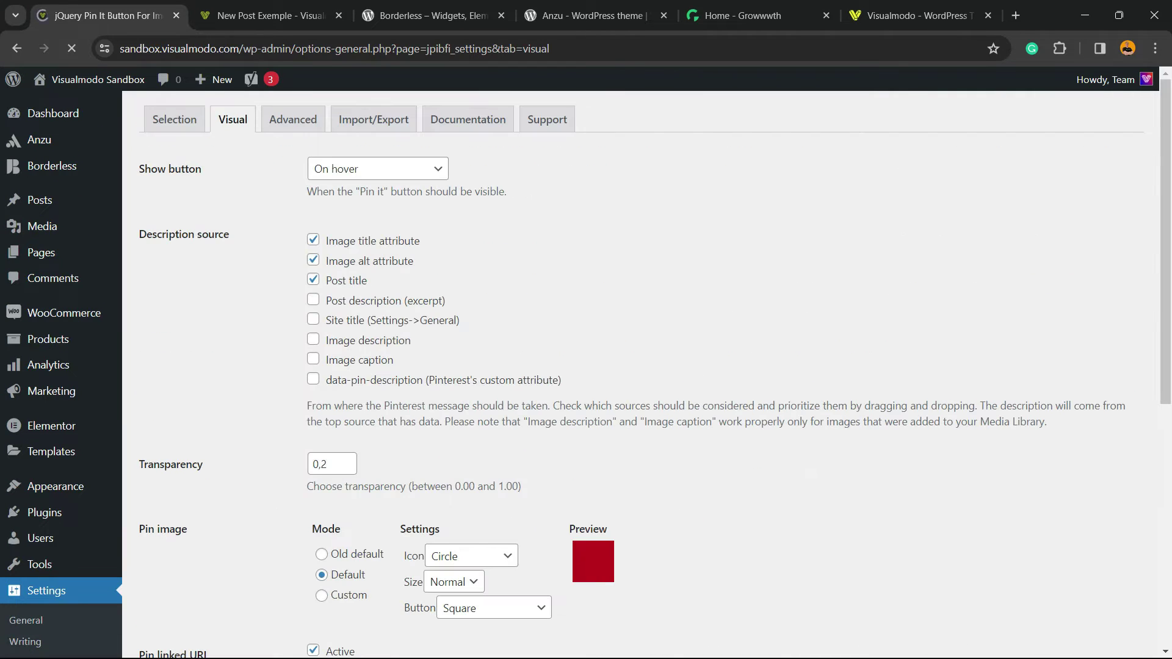
pyautogui.hotkey('ctrl', '+')
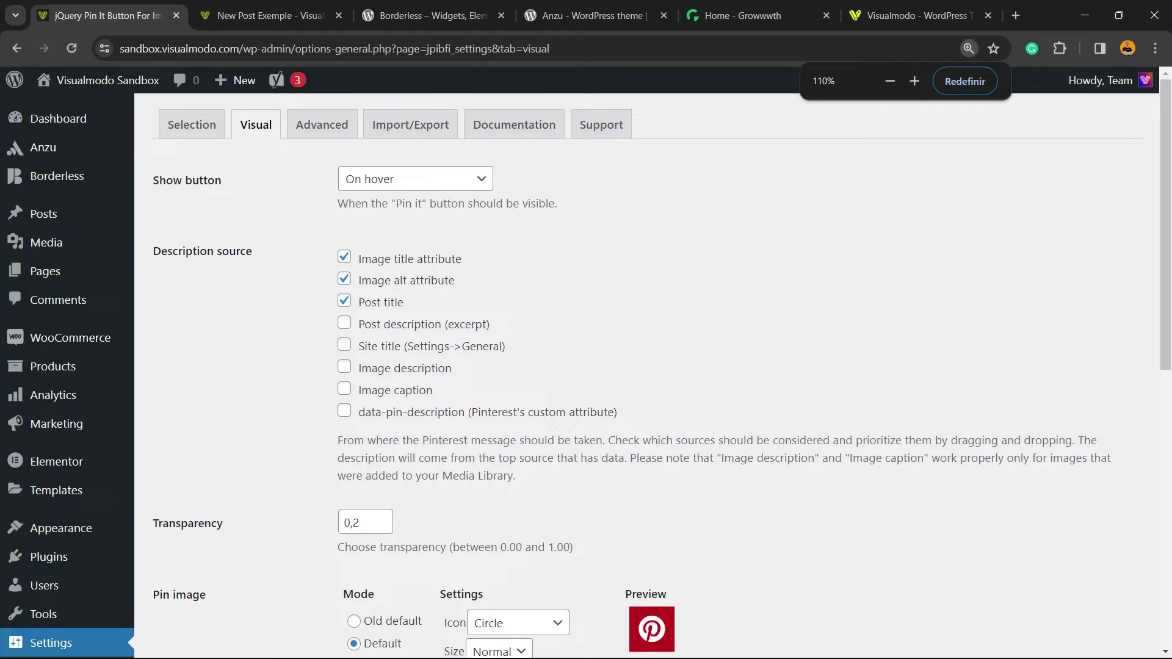
# Step: Set the Pin it button's visibility option to Always on touch devices
pyautogui.click(415, 179)
pyautogui.press('Down')
pyautogui.press('Down')
pyautogui.press('Up')
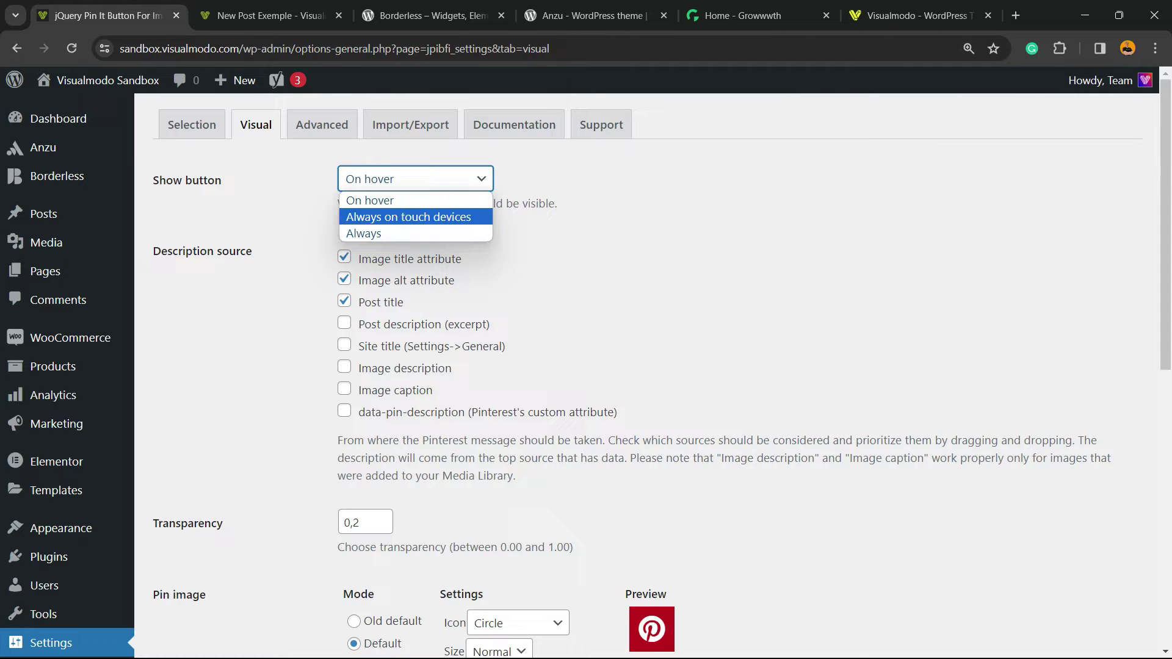
pyautogui.press('Down')
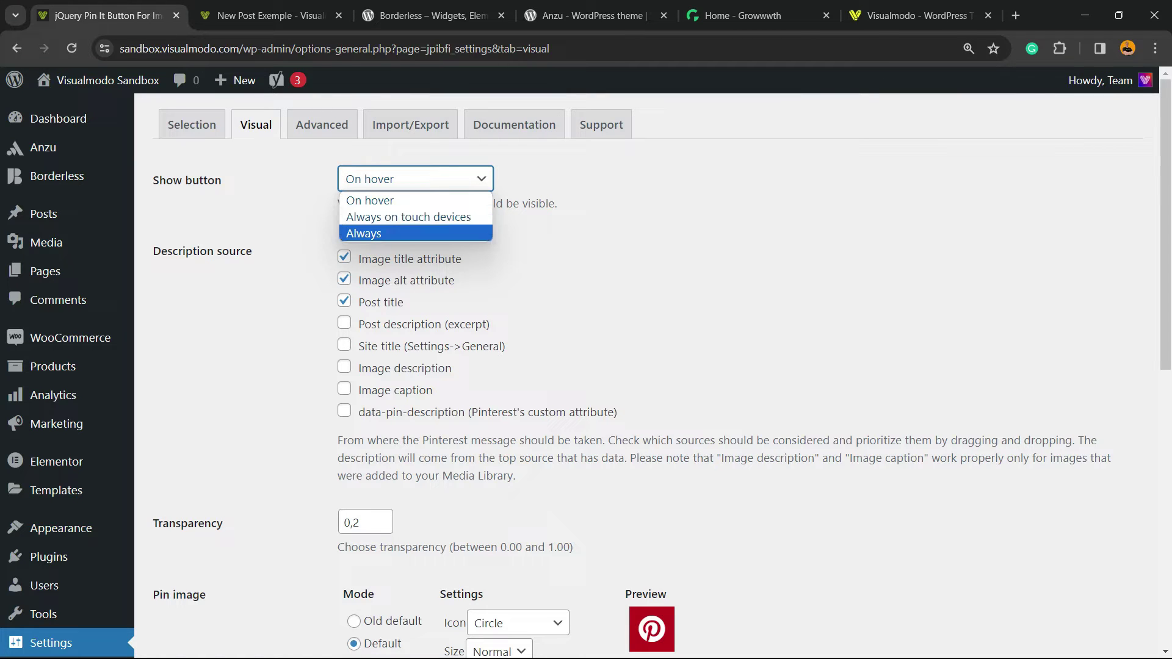
pyautogui.press('Up')
pyautogui.press('Up')
pyautogui.press('Down')
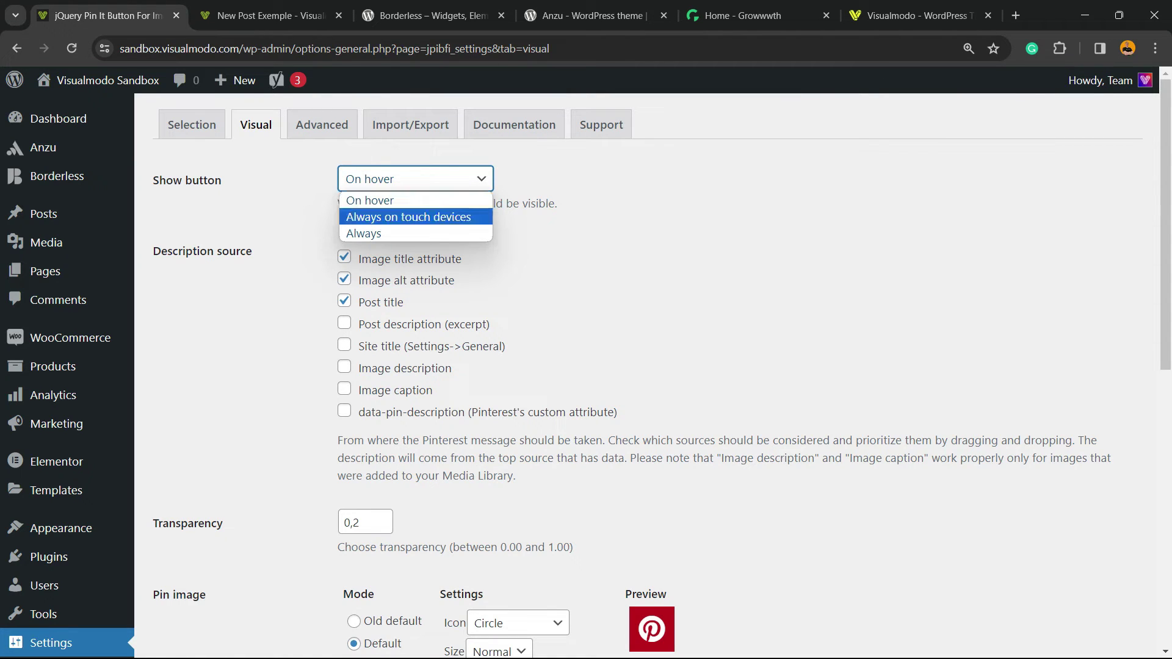
pyautogui.press('Return')
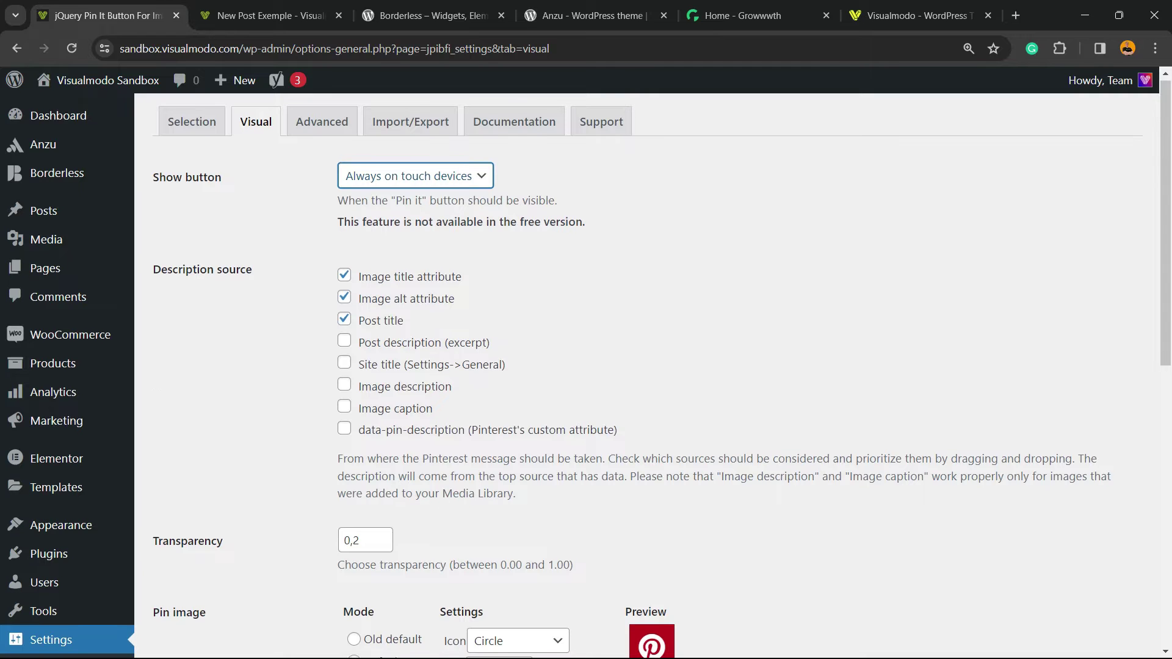
# Step: Set the pin image mode to Old default in the Visual settings
pyautogui.scroll(-3, 586, 370)
pyautogui.scroll(3, 586, 370)
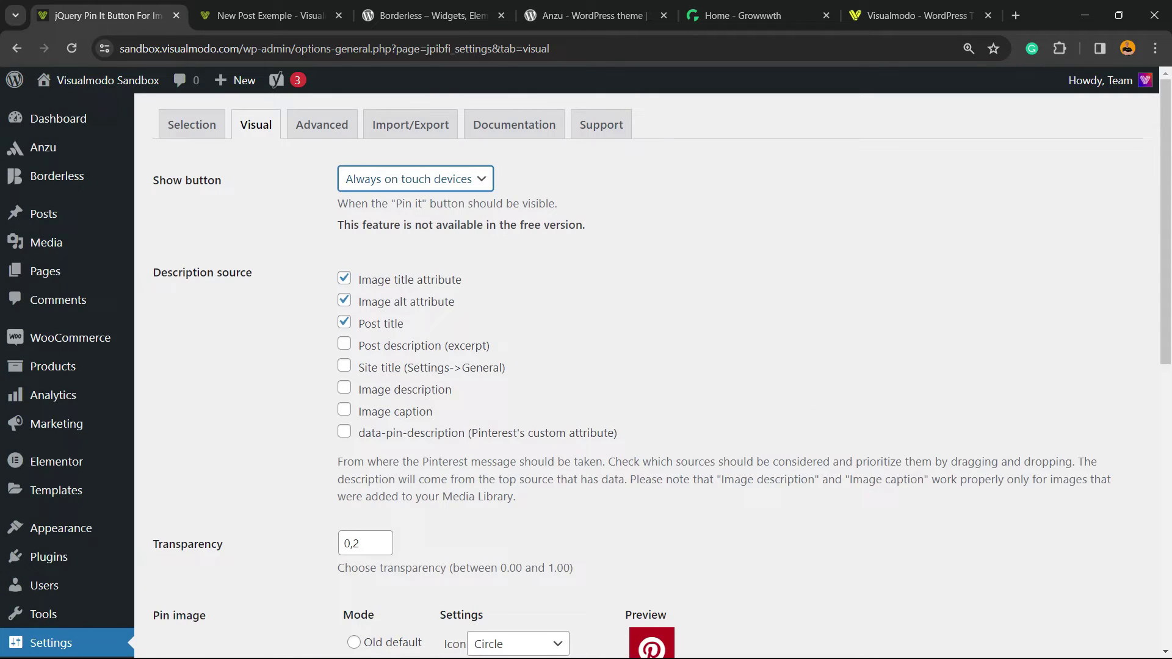
pyautogui.scroll(-3, 586, 369)
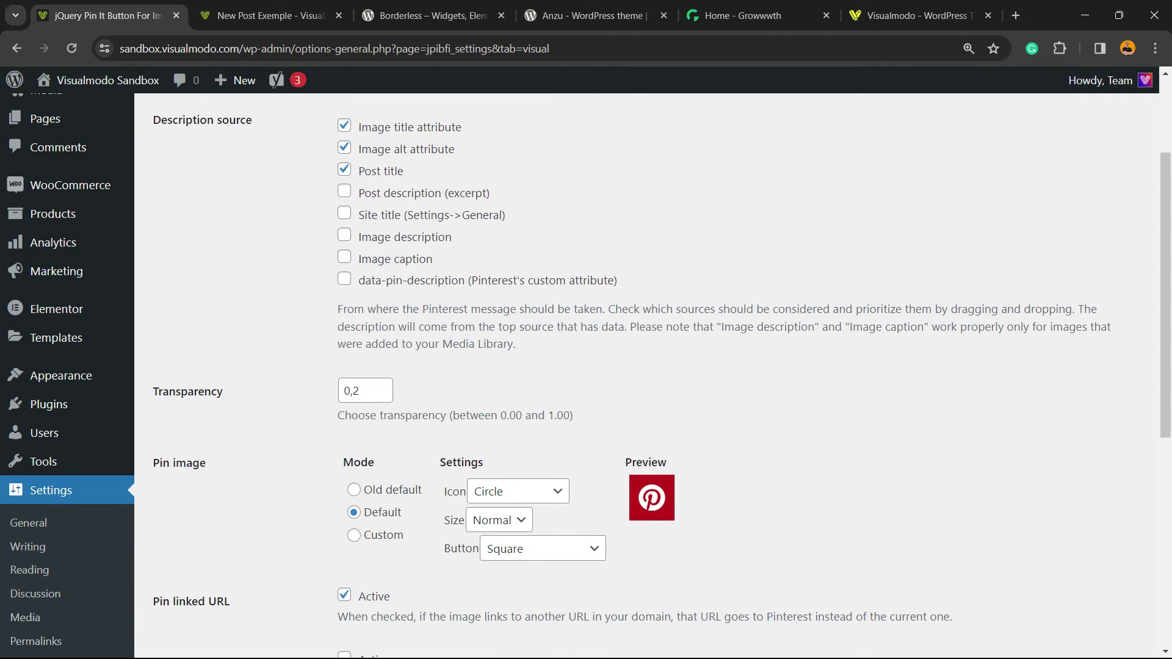
pyautogui.scroll(-3, 586, 370)
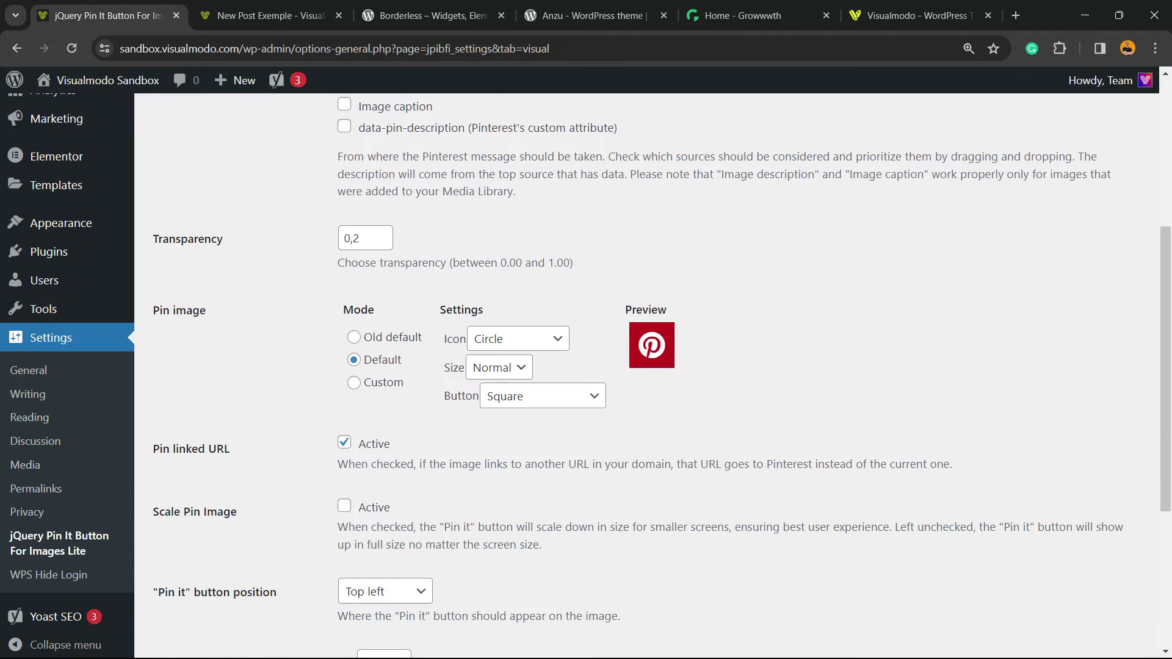
pyautogui.click(354, 338)
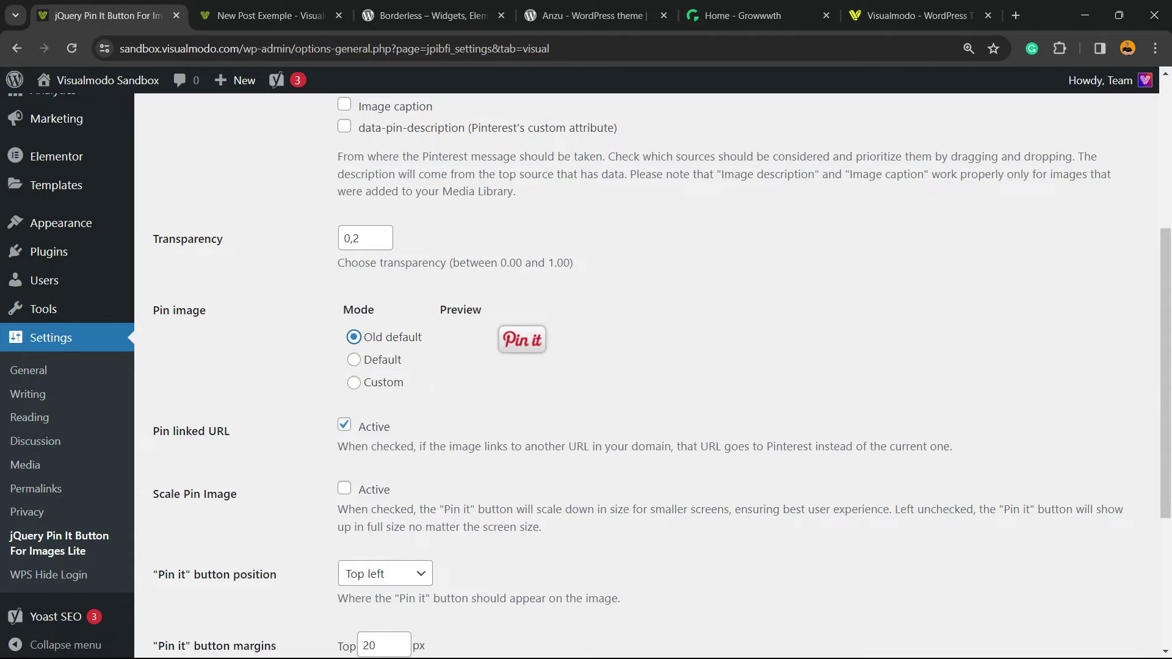
# Step: Compare the Default and Custom pin image modes, settling on Default with the Circle icon
pyautogui.click(372, 360)
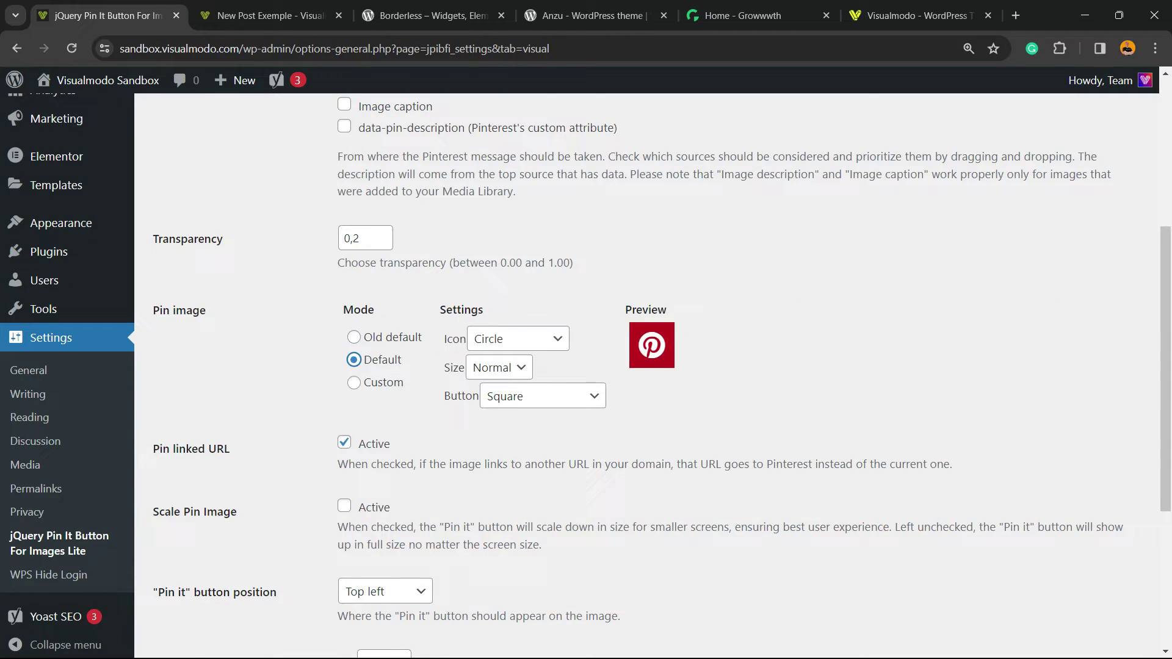
pyautogui.click(354, 382)
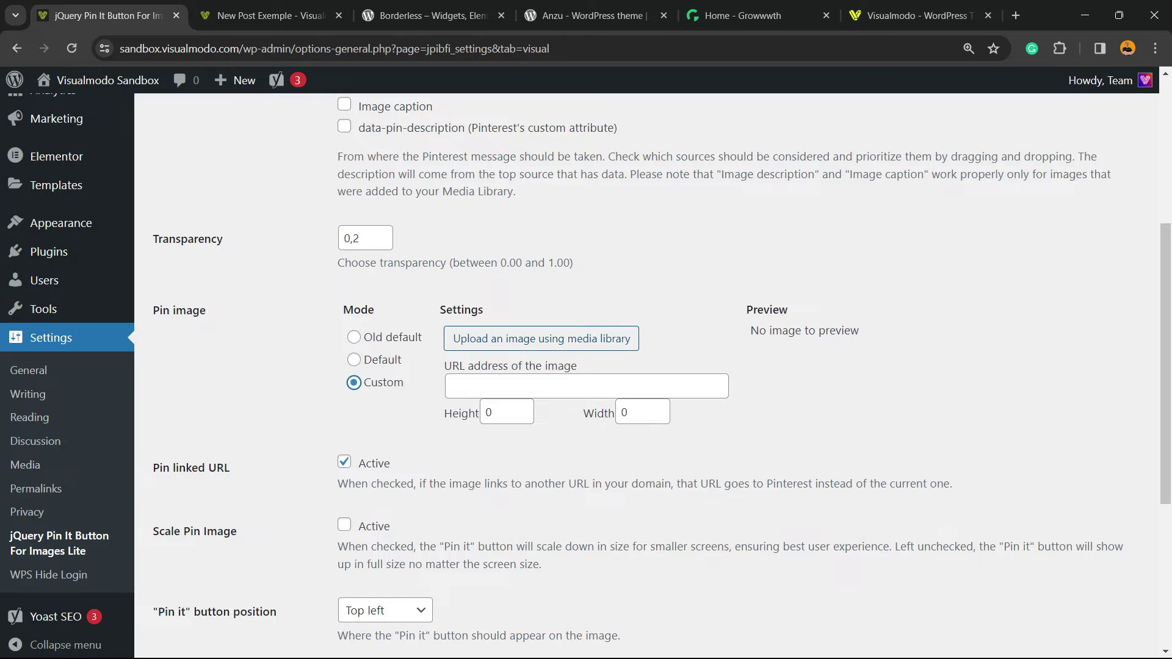
pyautogui.click(353, 359)
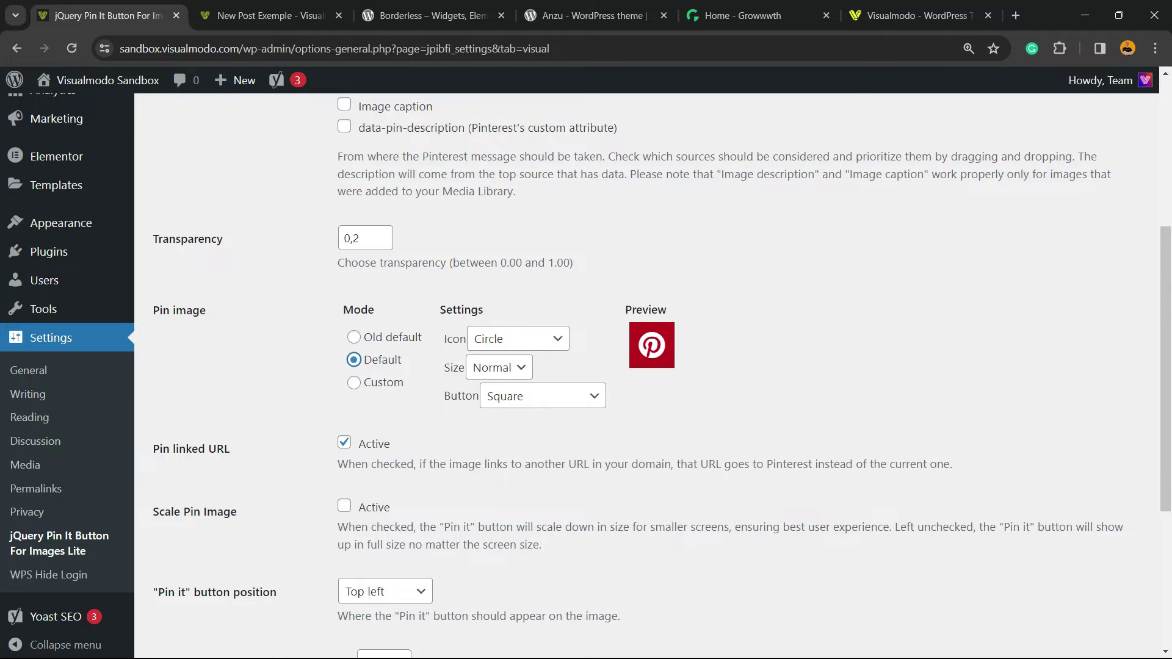
pyautogui.click(517, 339)
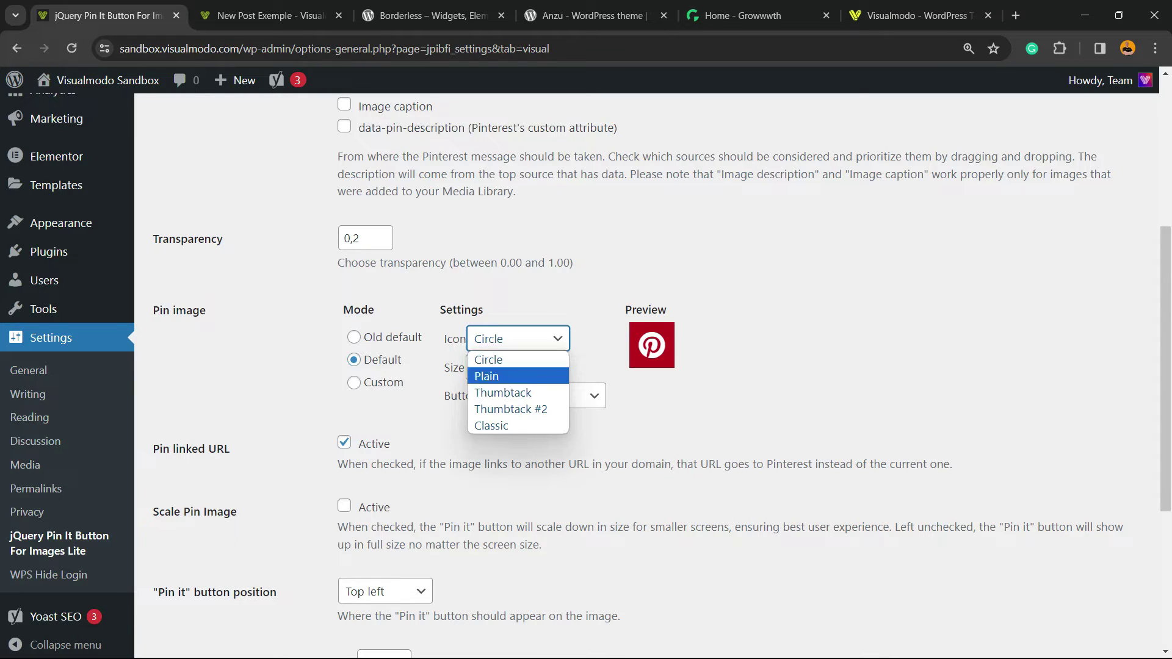
pyautogui.click(499, 361)
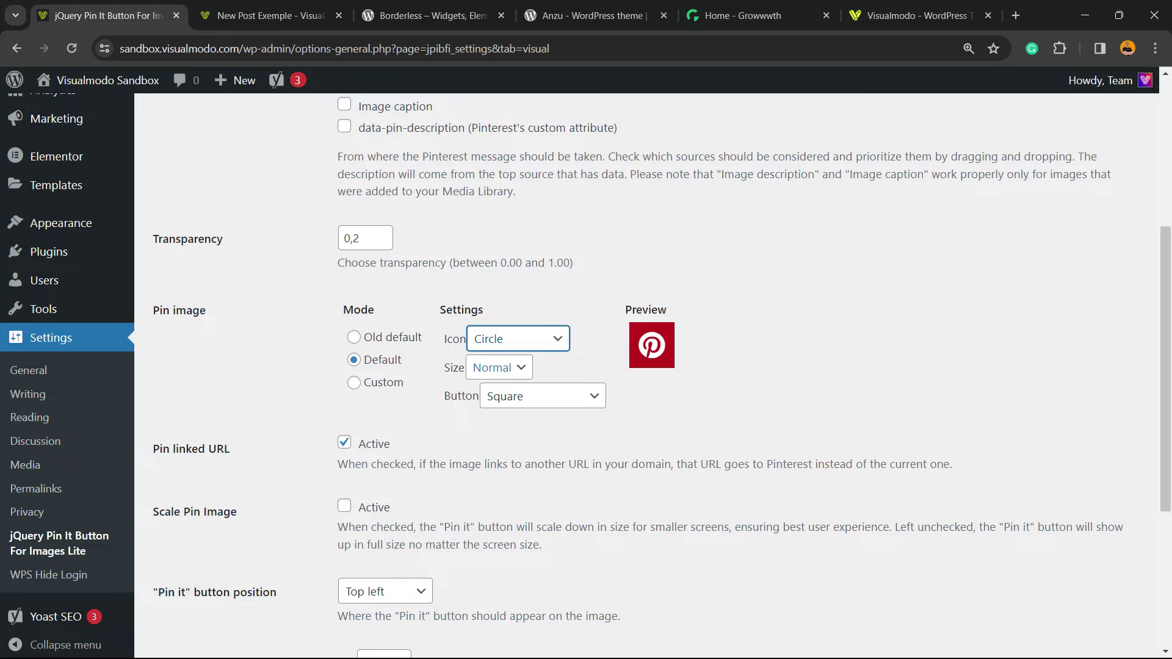
# Step: Try the Plain, Thumbtack #2 and Classic icons for the pin image and set the icon back to Circle
pyautogui.click(518, 339)
pyautogui.click(501, 376)
pyautogui.click(517, 339)
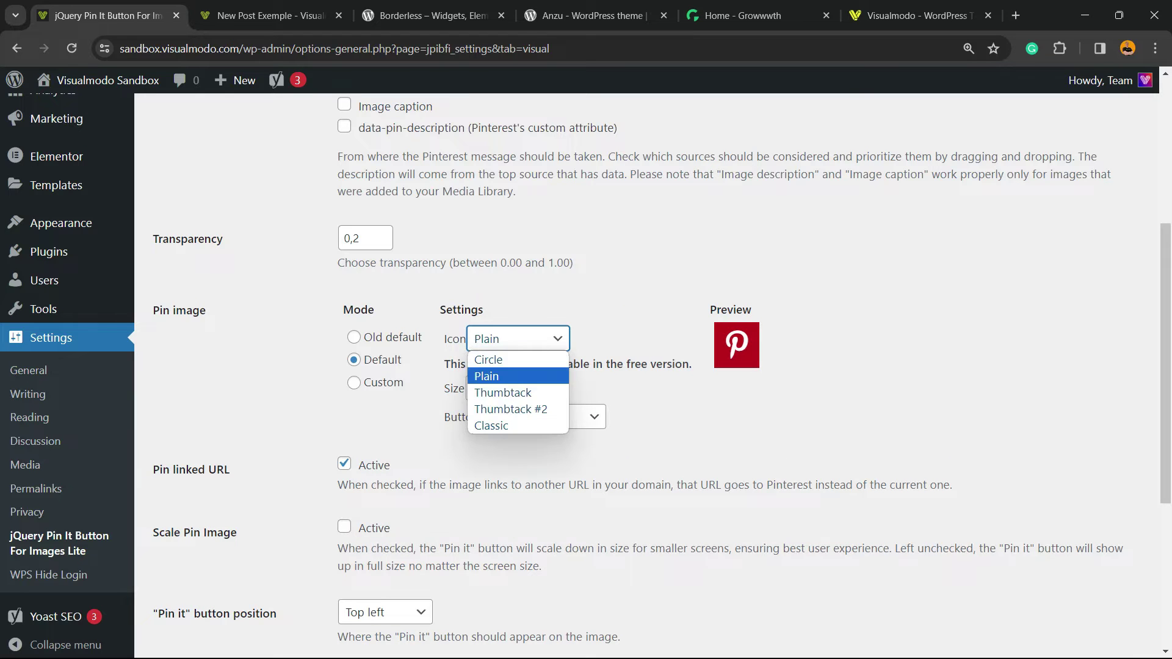
pyautogui.press('Return')
pyautogui.hotkey('alt', 'Down')
pyautogui.press('Down')
pyautogui.press('Return')
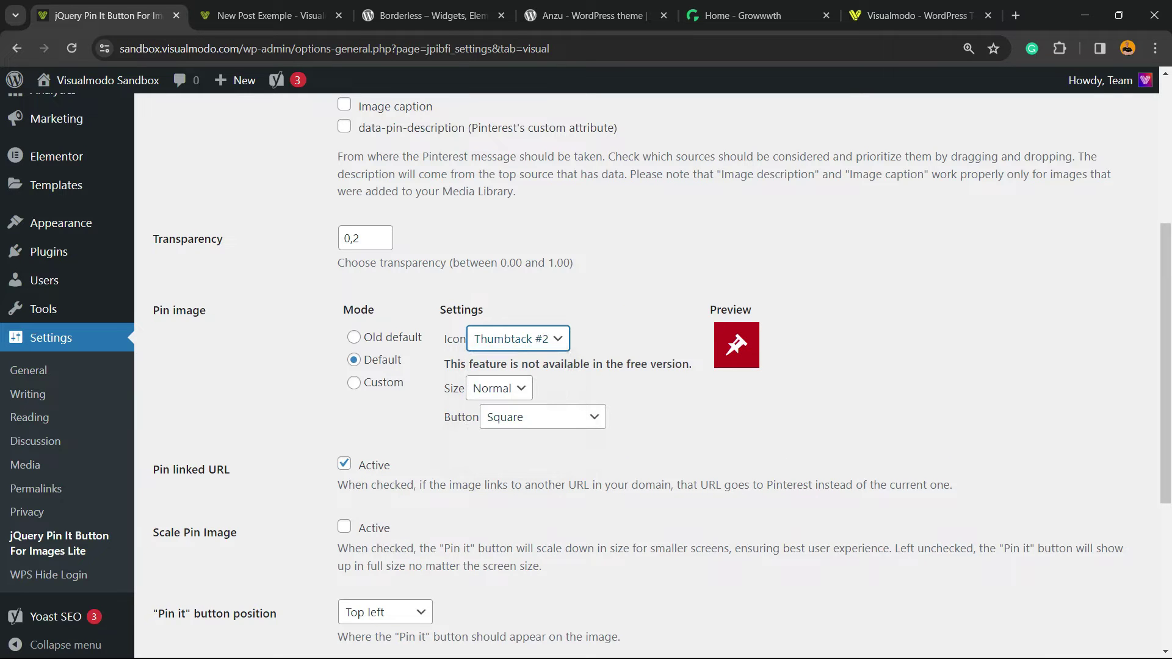
pyautogui.hotkey('alt', 'Down')
pyautogui.press('Down')
pyautogui.press('Return')
pyautogui.hotkey('alt', 'Down')
pyautogui.press('Home')
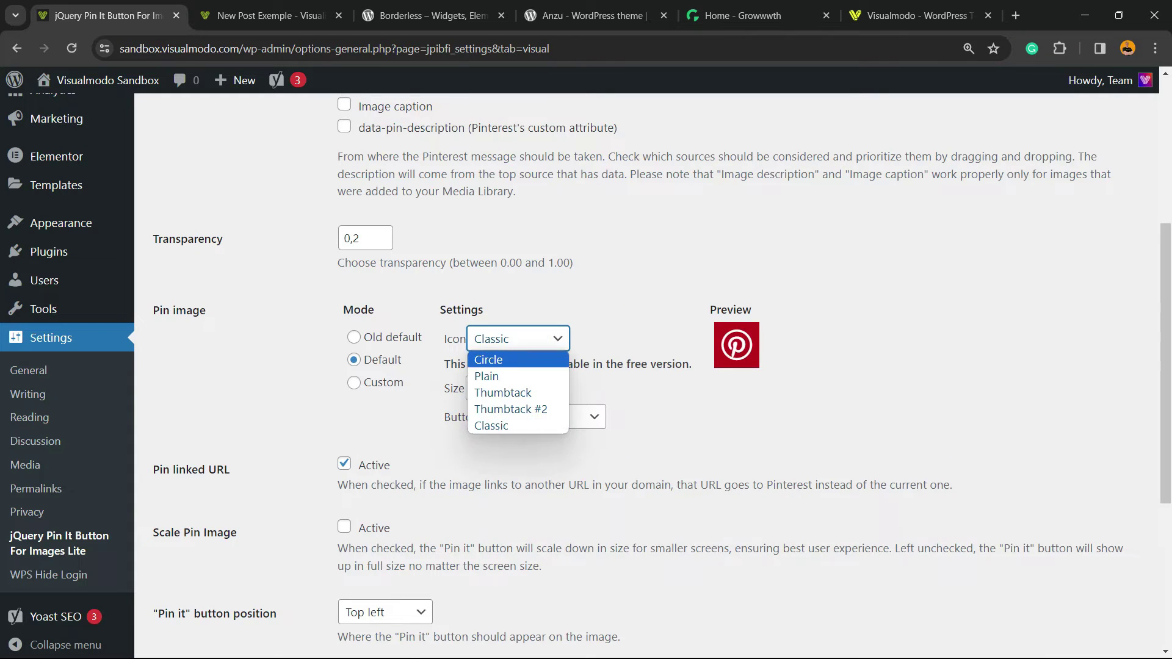
pyautogui.press('Return')
# Step: Try the Large size for the pin image and set the size back to Normal
pyautogui.press('Tab')
pyautogui.hotkey('alt', 'Down')
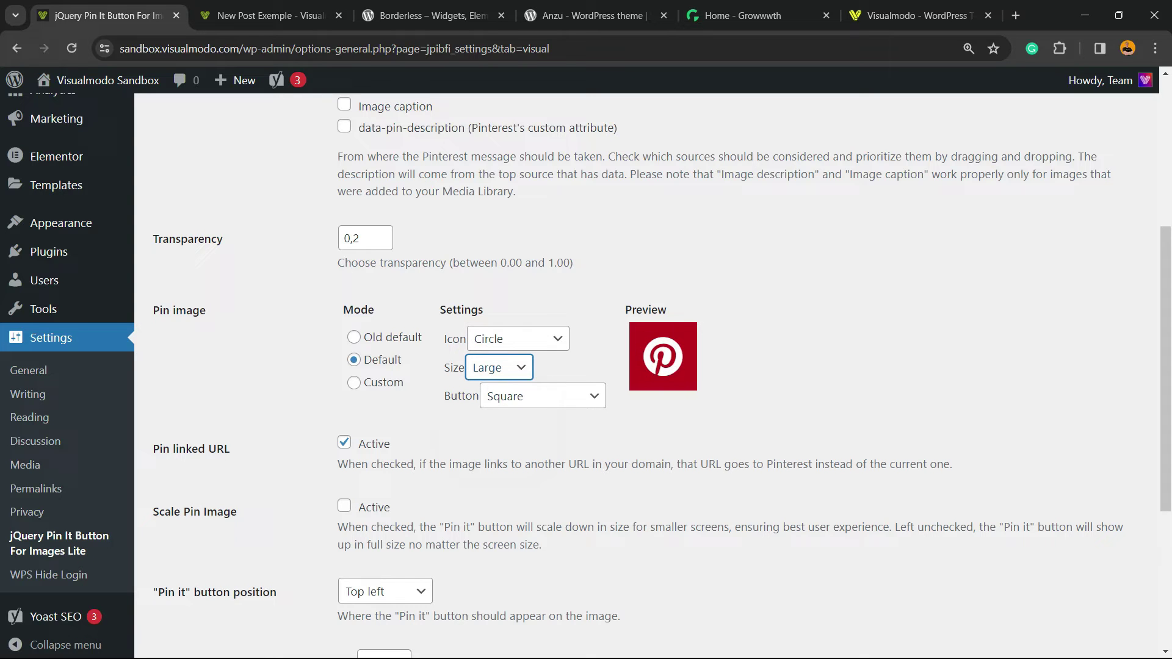
pyautogui.click(499, 367)
pyautogui.click(495, 406)
# Step: Try the Rounded square button shape for the pin image
pyautogui.click(537, 397)
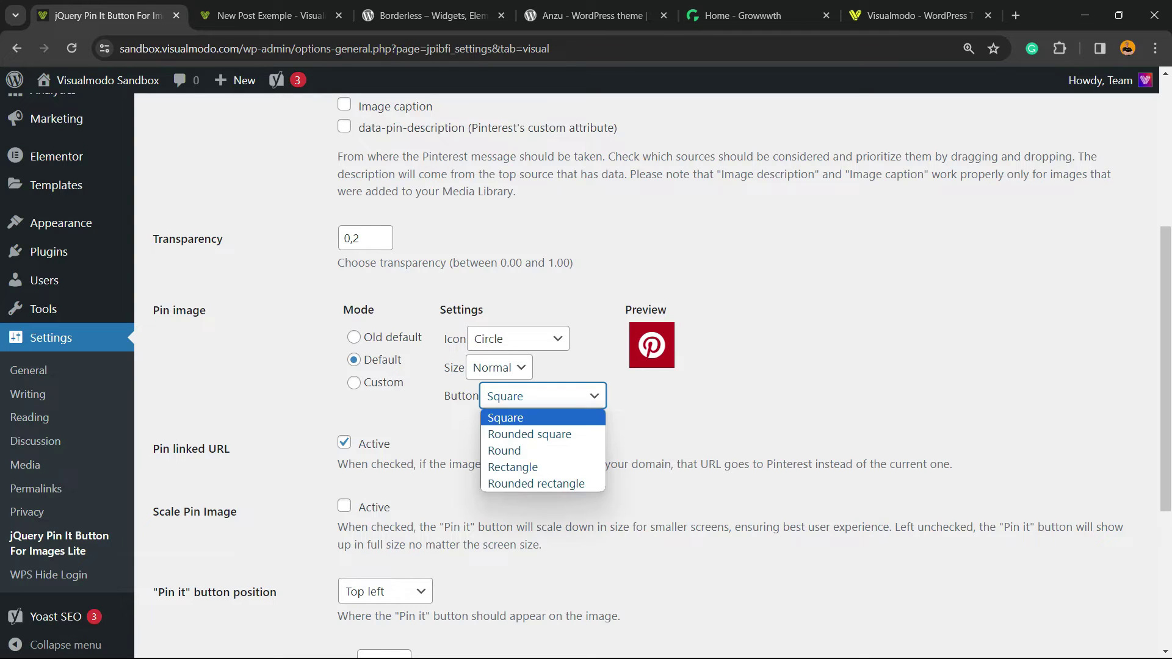
pyautogui.press('Down')
pyautogui.press('Down')
pyautogui.press('Down')
pyautogui.press('Up')
pyautogui.press('Up')
pyautogui.press('Return')
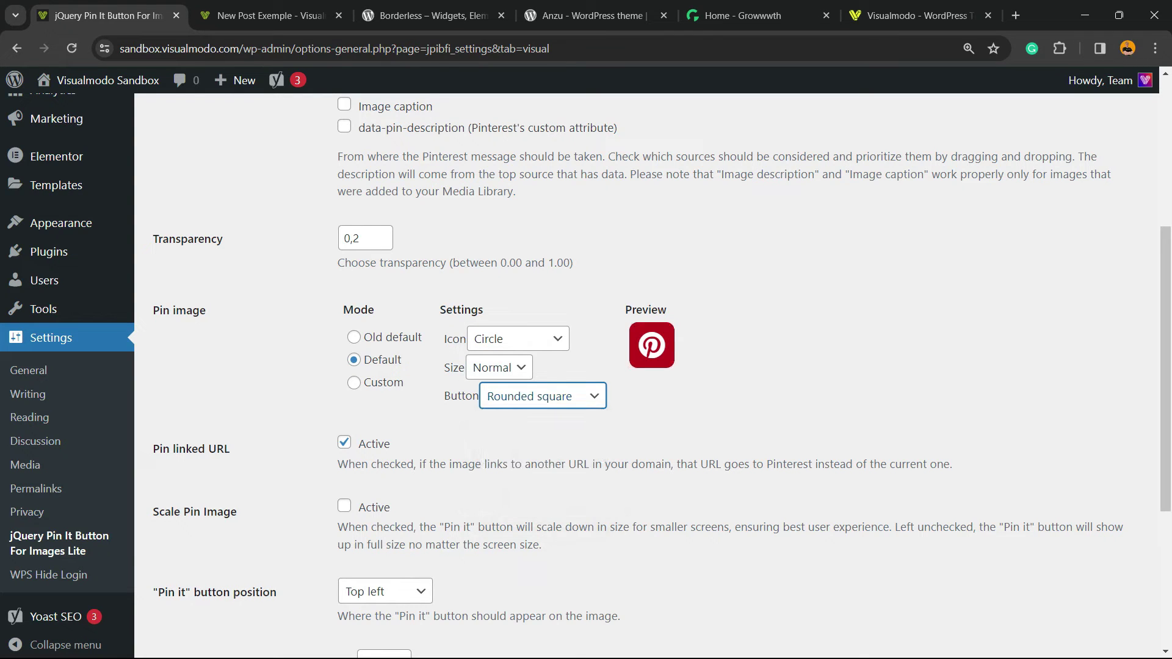
# Step: Try the Round button shape for the pin image
pyautogui.hotkey('shift', 'Tab')
pyautogui.press('space')
pyautogui.press('Up')
pyautogui.press('Escape')
pyautogui.press('Tab')
pyautogui.press('space')
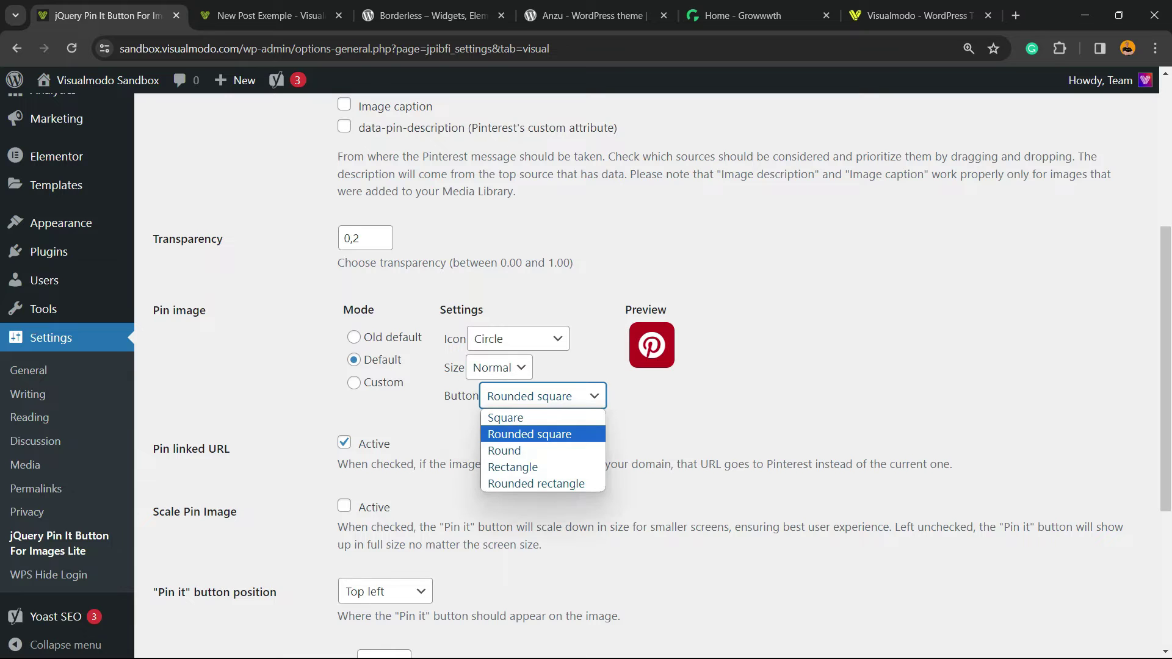
pyautogui.press('Down')
pyautogui.press('Down')
pyautogui.press('Up')
pyautogui.press('Return')
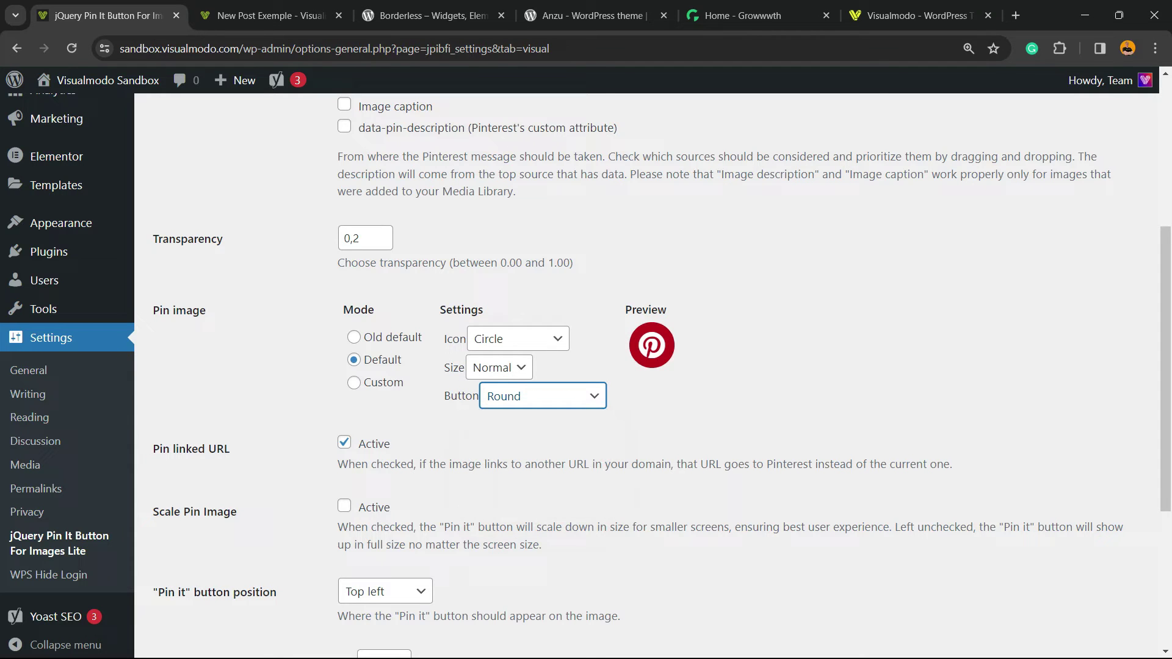
# Step: Set the pin image's button shape to Rounded rectangle
pyautogui.press('space')
pyautogui.press('Down')
pyautogui.press('Down')
pyautogui.press('Return')
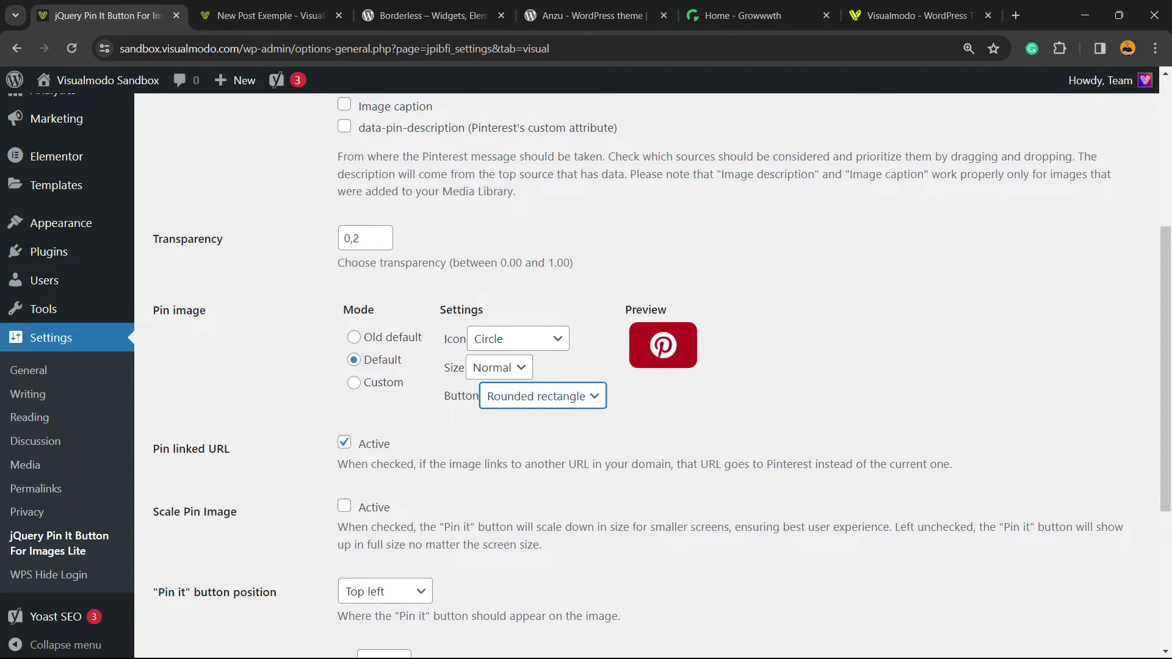
# Step: Look through the Pin it button position options, choose Top left, and save the Visual settings
pyautogui.scroll(-3, 647, 373)
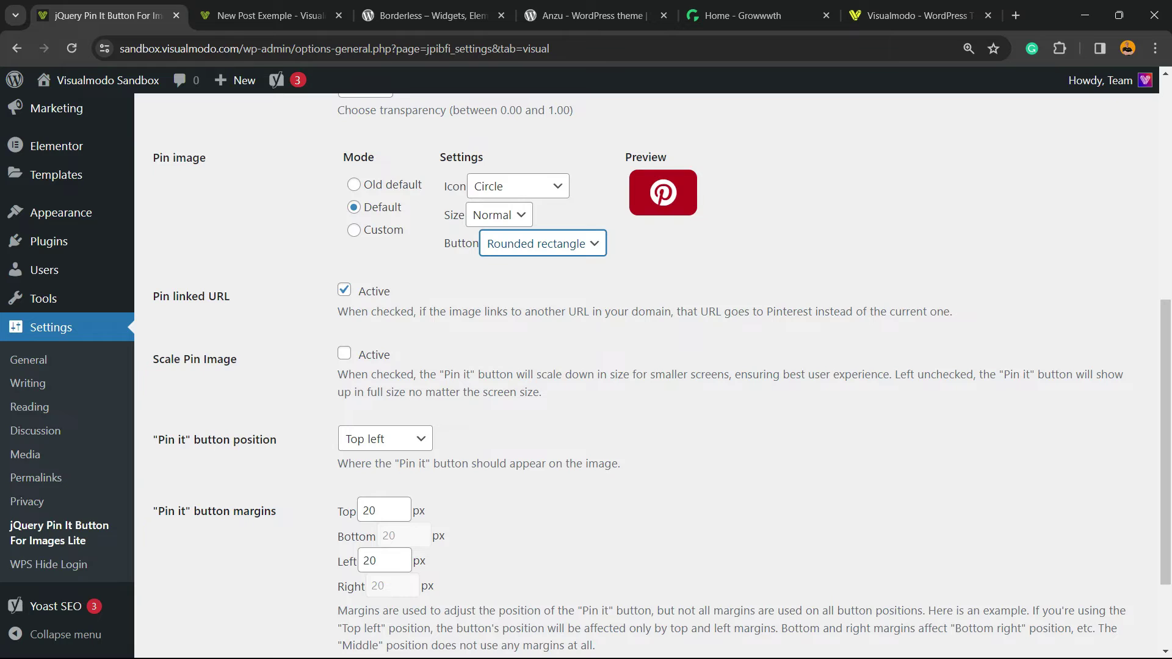
pyautogui.scroll(-2, 647, 373)
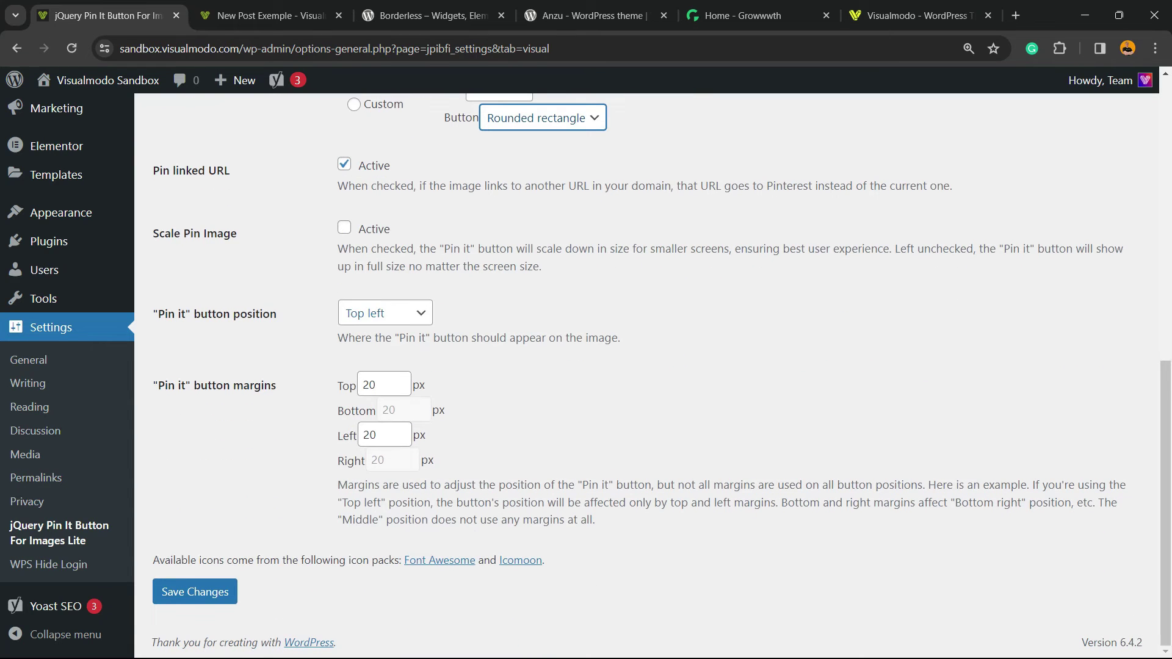
pyautogui.click(385, 313)
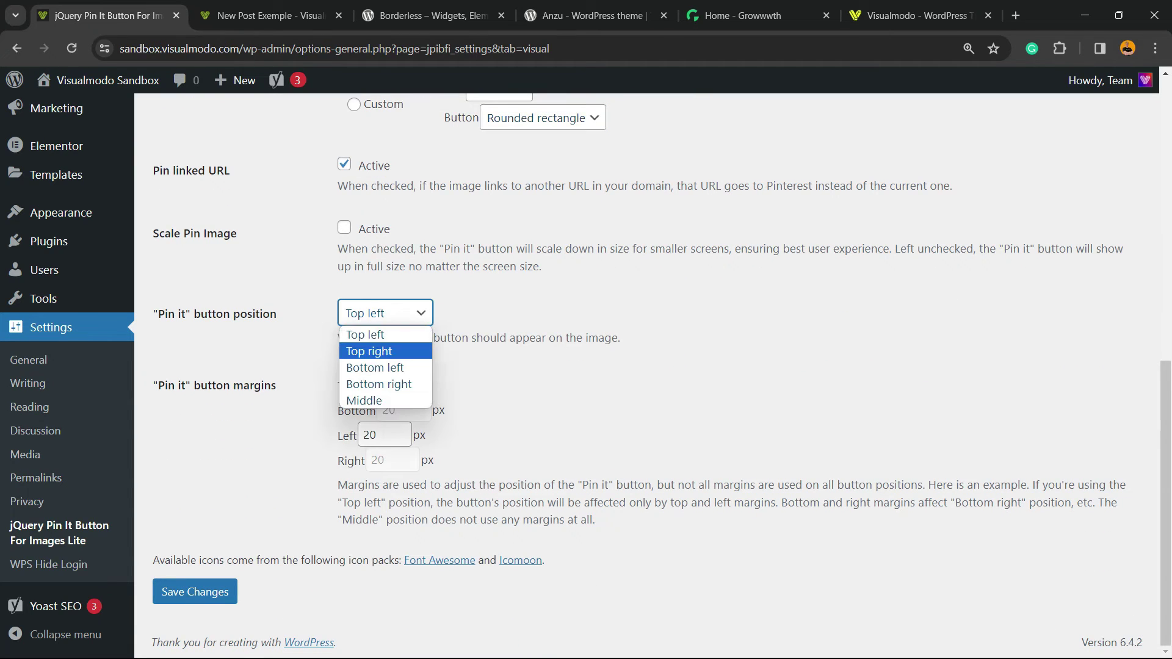
pyautogui.press('Down')
pyautogui.press('Down')
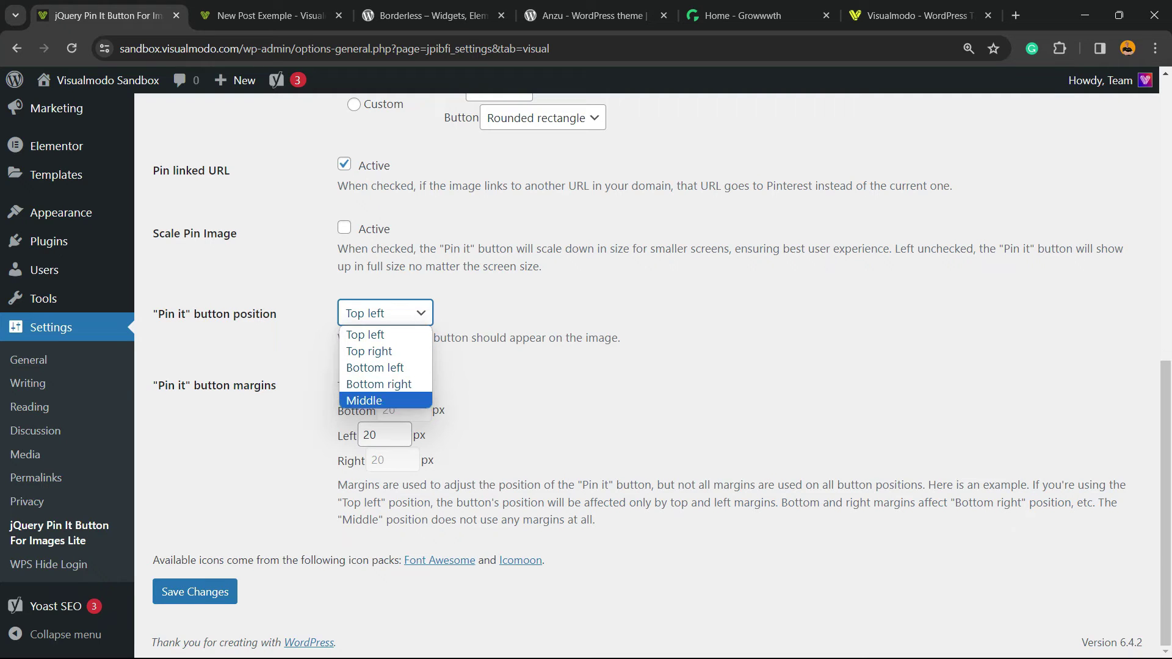
pyautogui.click(381, 334)
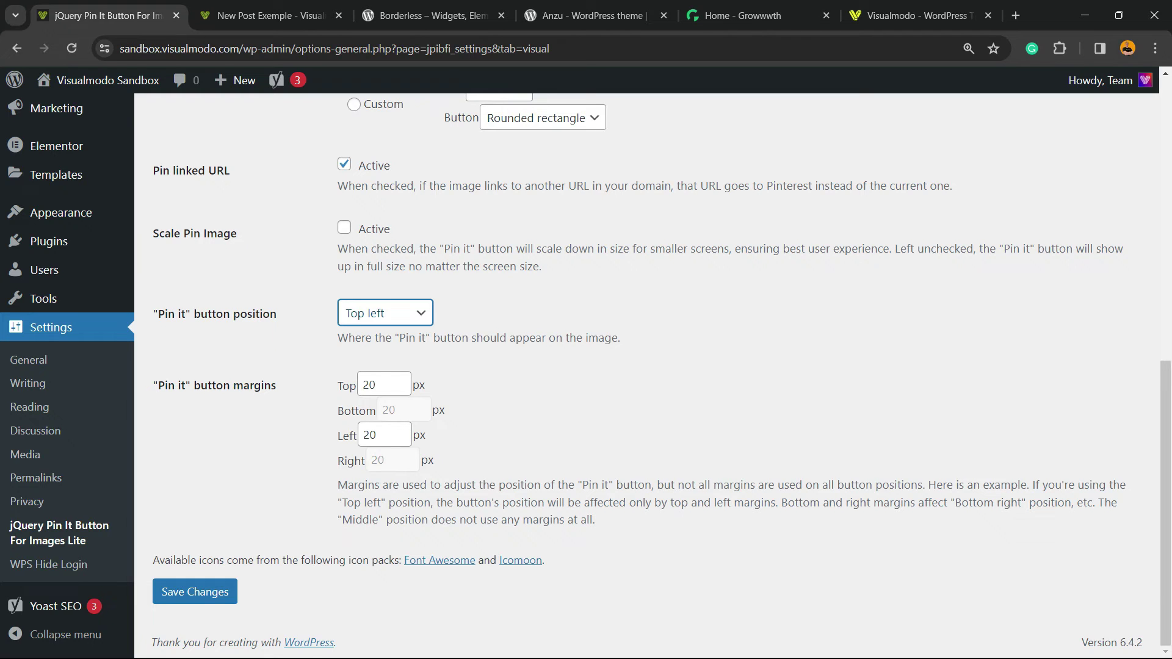
pyautogui.click(195, 592)
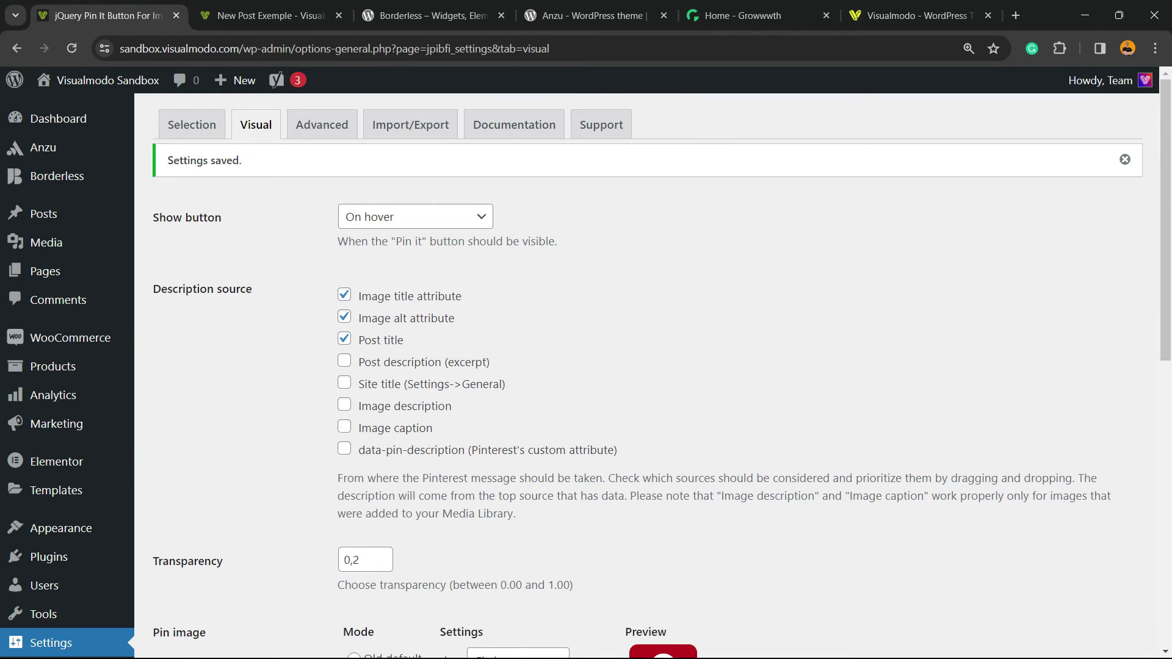
# Step: Review the plugin's Advanced and Import/Export settings and recheck the saved Visual settings
pyautogui.click(322, 125)
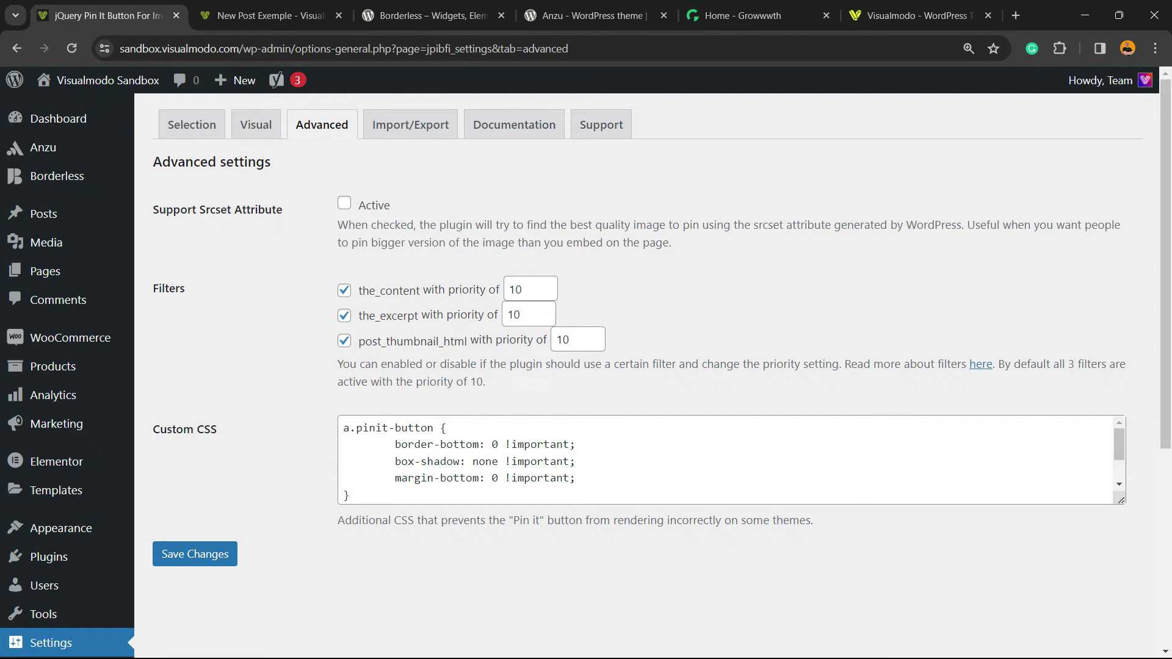
pyautogui.click(410, 125)
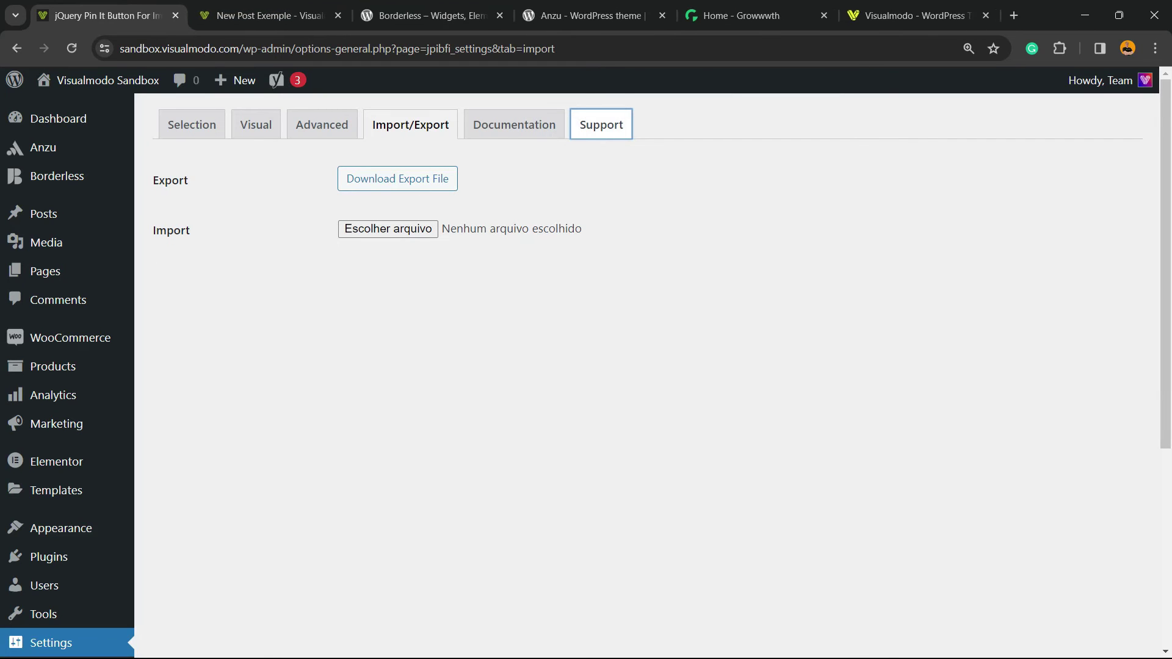
pyautogui.click(255, 124)
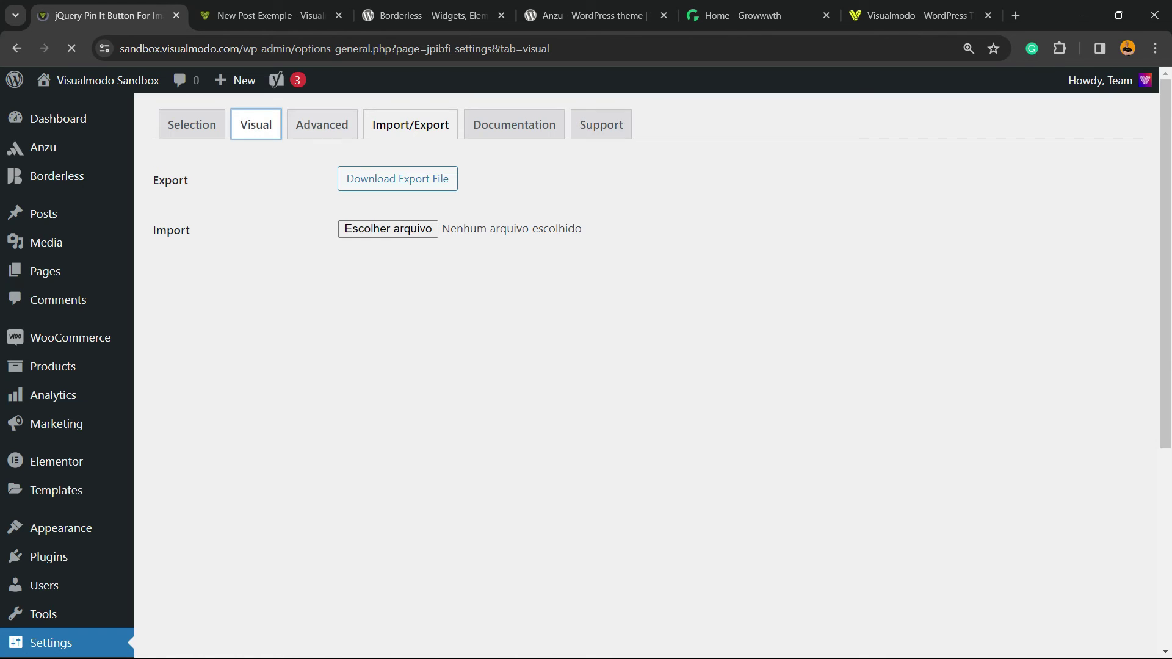
pyautogui.scroll(-2, 586, 376)
pyautogui.scroll(1, 586, 376)
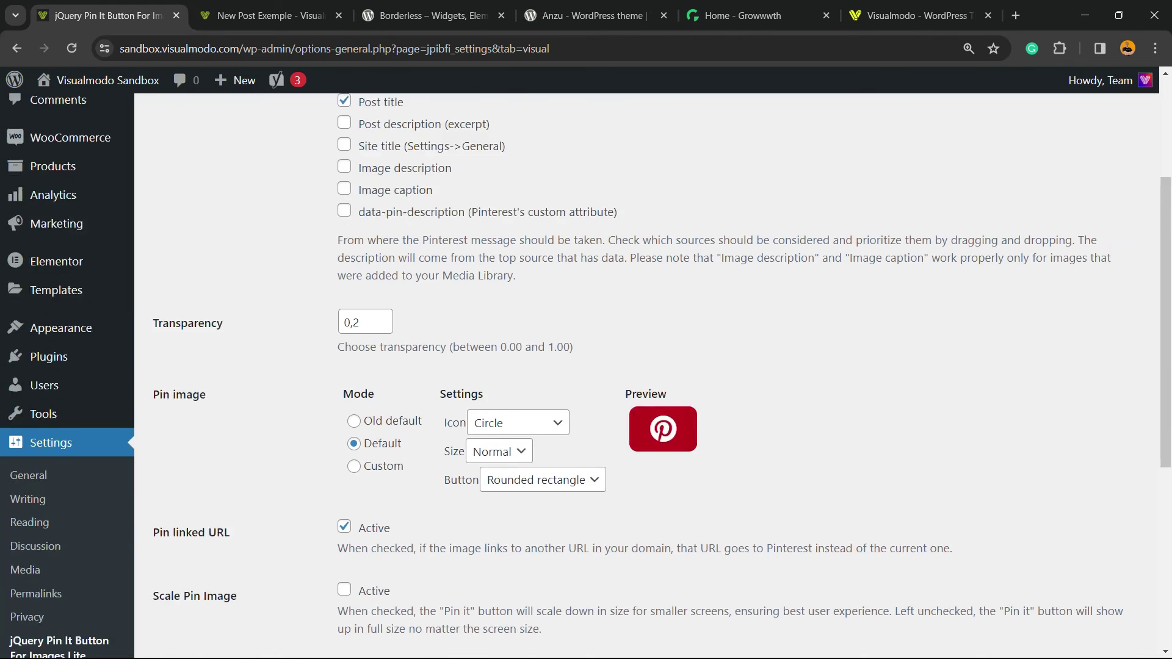
pyautogui.scroll(-8, 586, 376)
pyautogui.scroll(5, 586, 376)
# Step: Reload the New Post Exemple page and examine the Pin it button on its images
pyautogui.hotkey('ctrl', 'Tab')
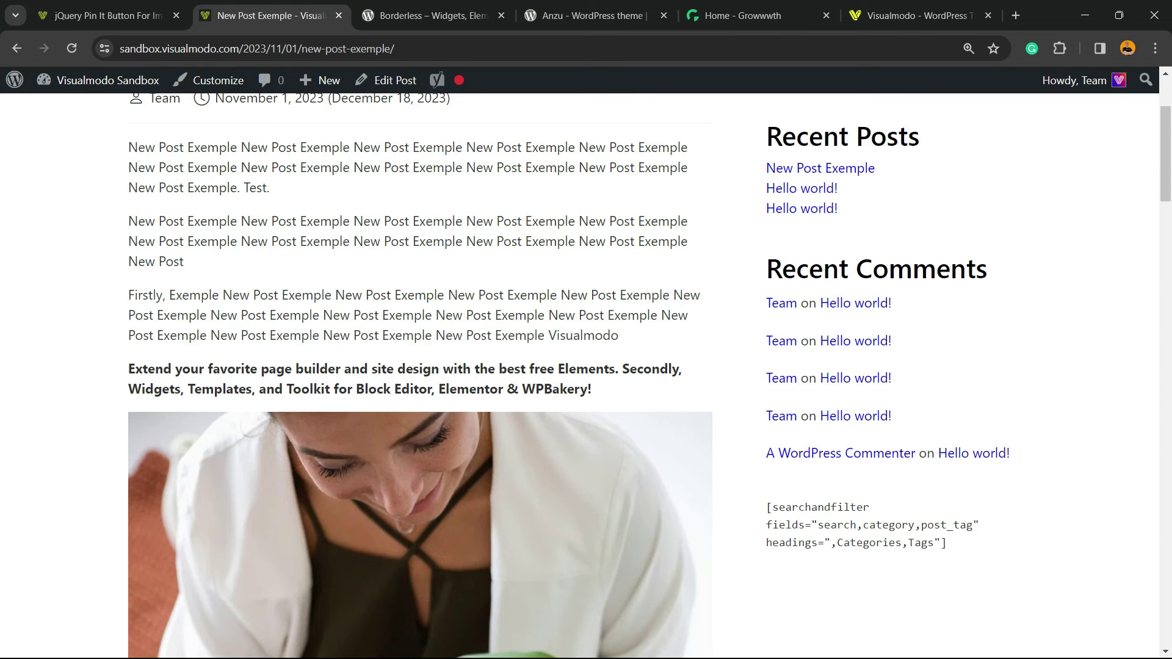
pyautogui.press('F5')
pyautogui.scroll(-15, 420, 376)
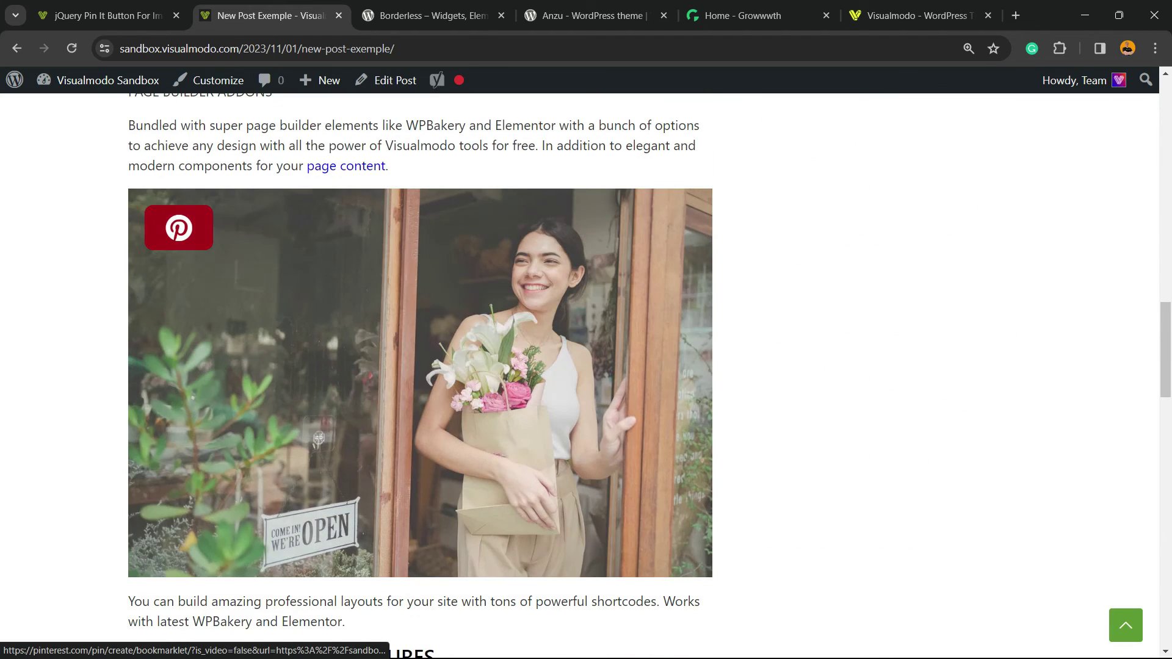
pyautogui.scroll(-14, 420, 376)
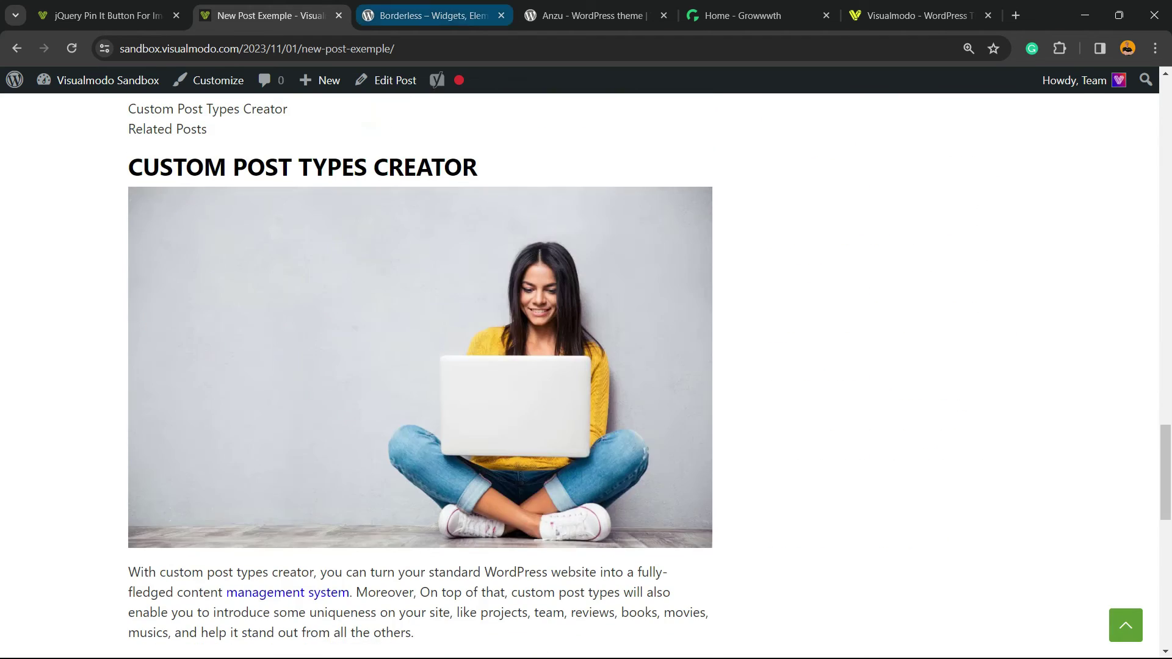
# Step: View the Borderless plugin page and the Anzu theme page on WordPress.org, highlighting each title
pyautogui.click(427, 16)
pyautogui.tripleClick(365, 475)
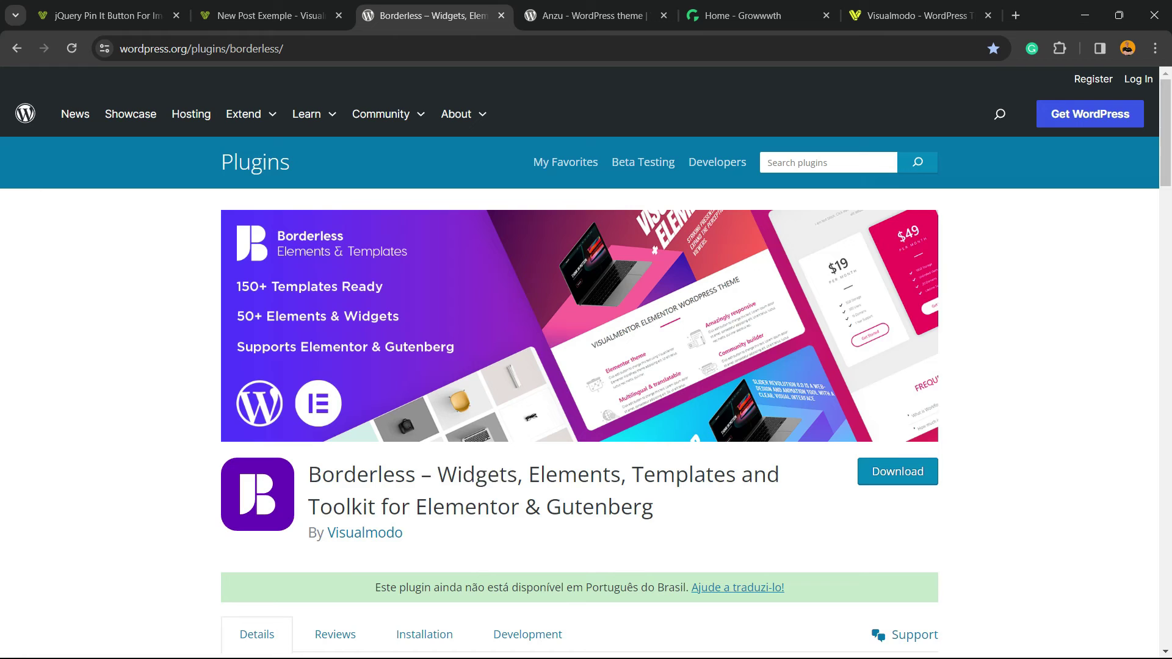
pyautogui.tripleClick(477, 475)
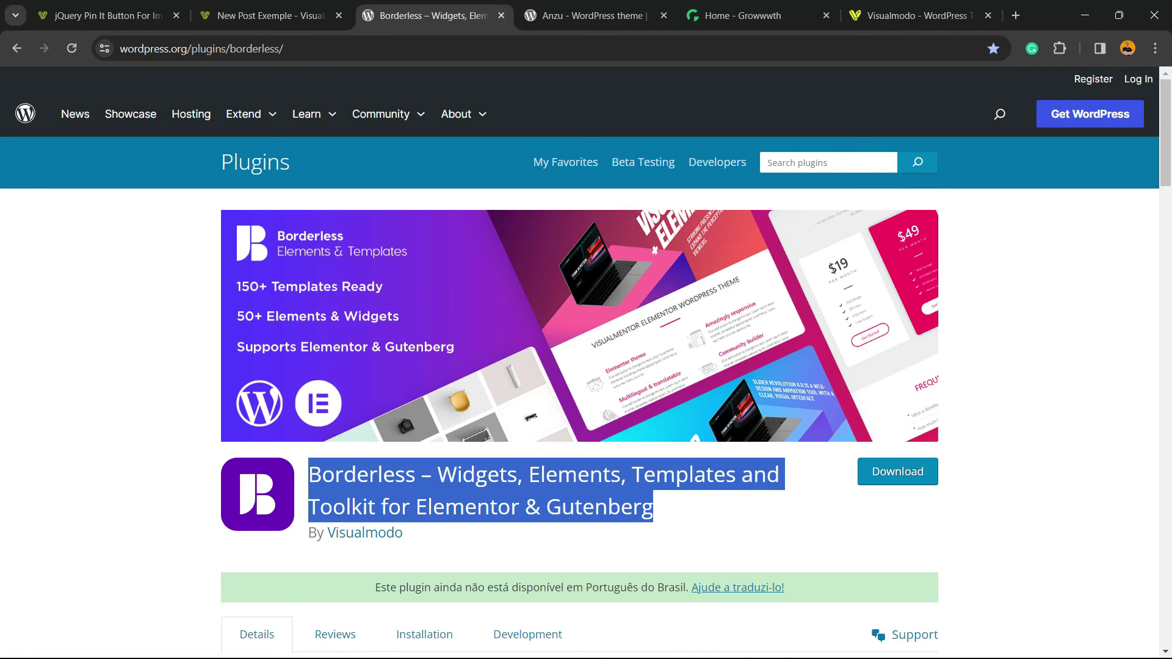
pyautogui.hotkey('ctrl', 'Tab')
pyautogui.tripleClick(281, 335)
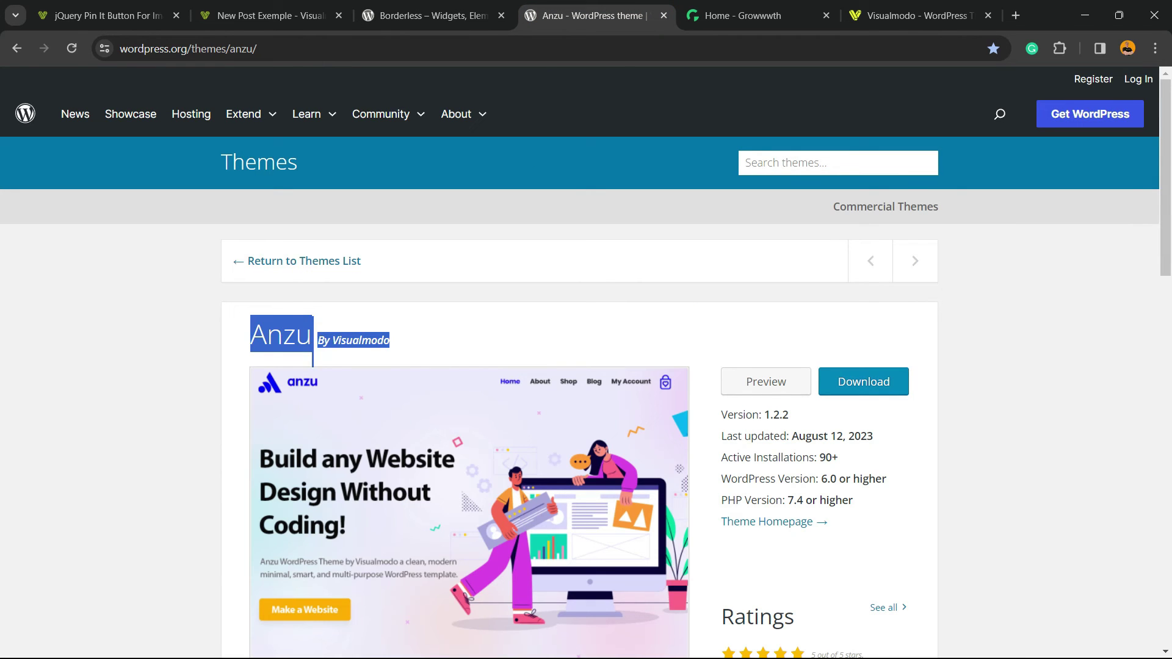
# Step: Open the Growwwth home page and browse its list of guest posting websites
pyautogui.hotkey('ctrl', 'Tab')
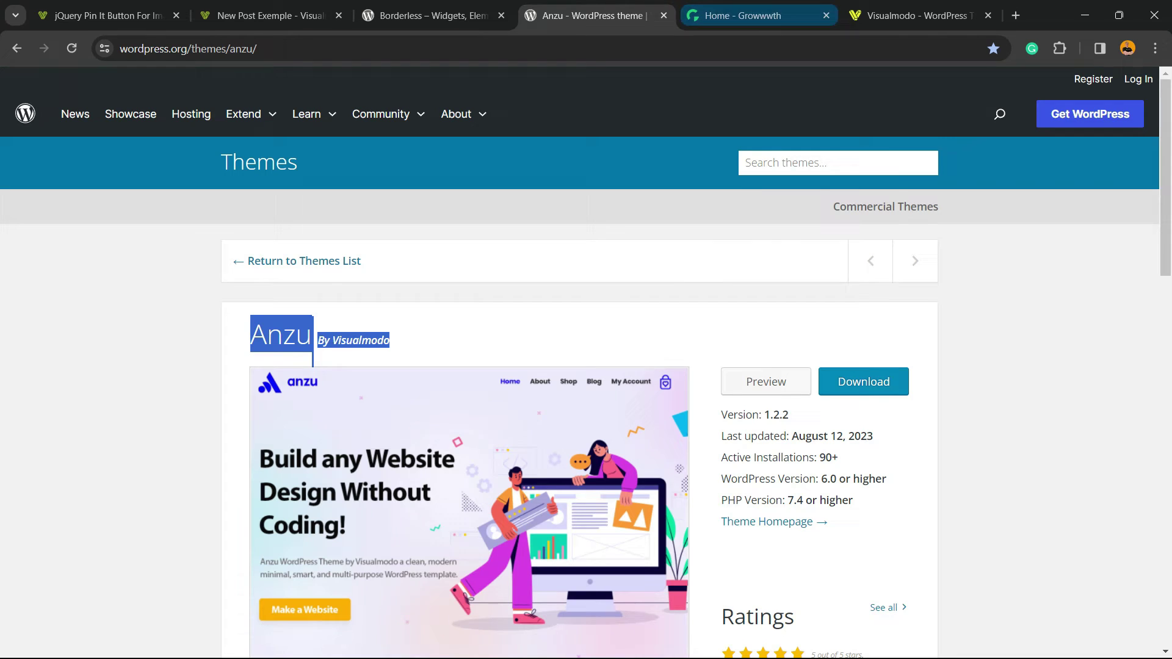
pyautogui.scroll(-12, 318, 306)
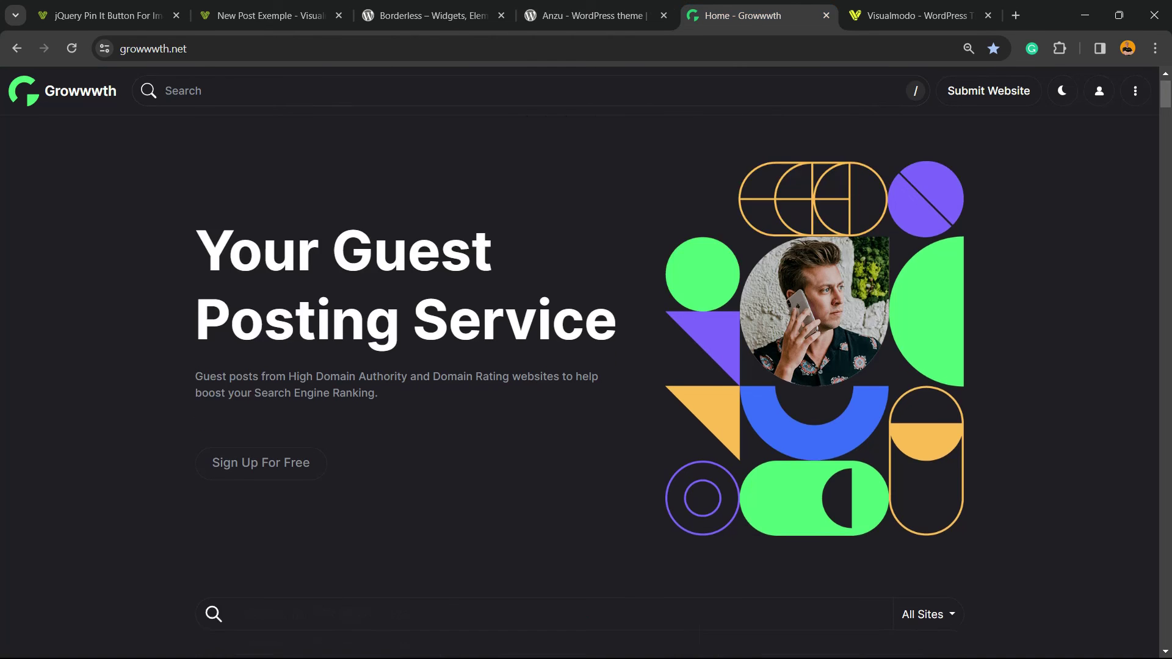
pyautogui.scroll(-20, 318, 305)
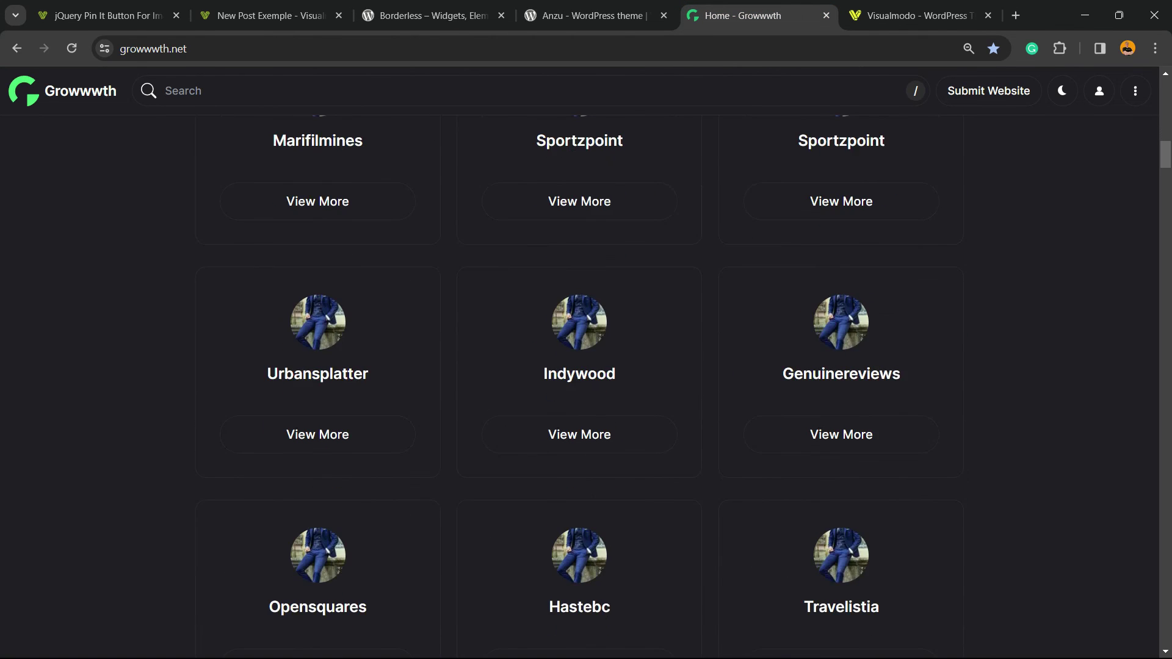
pyautogui.scroll(-20, 579, 387)
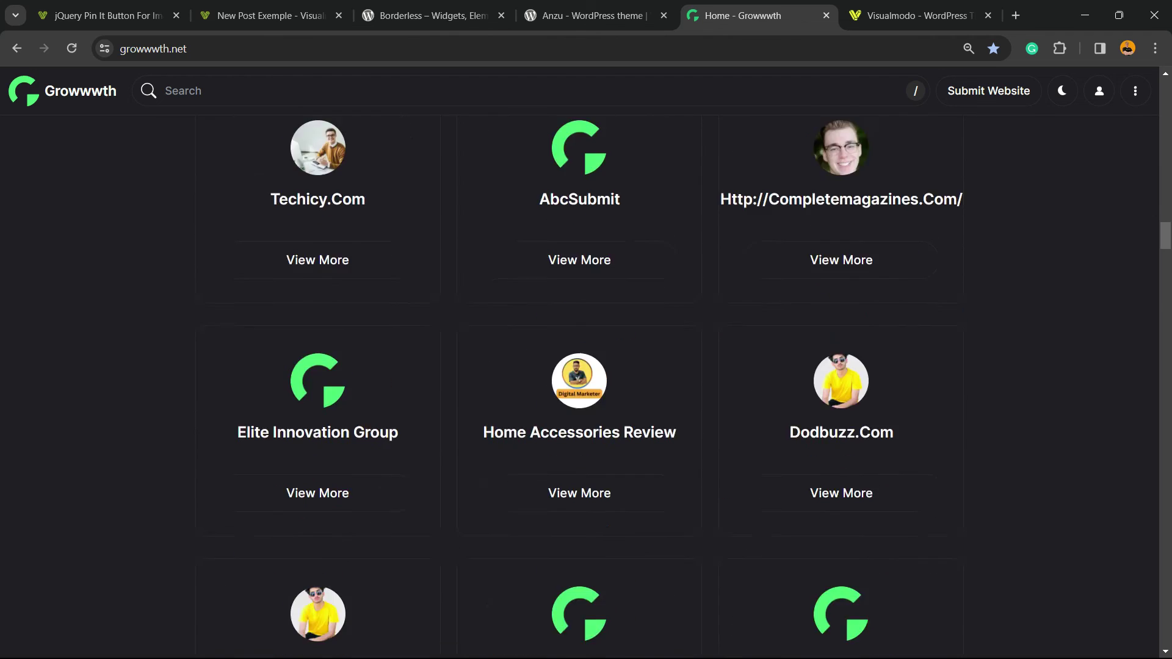
pyautogui.scroll(-12, 575, 274)
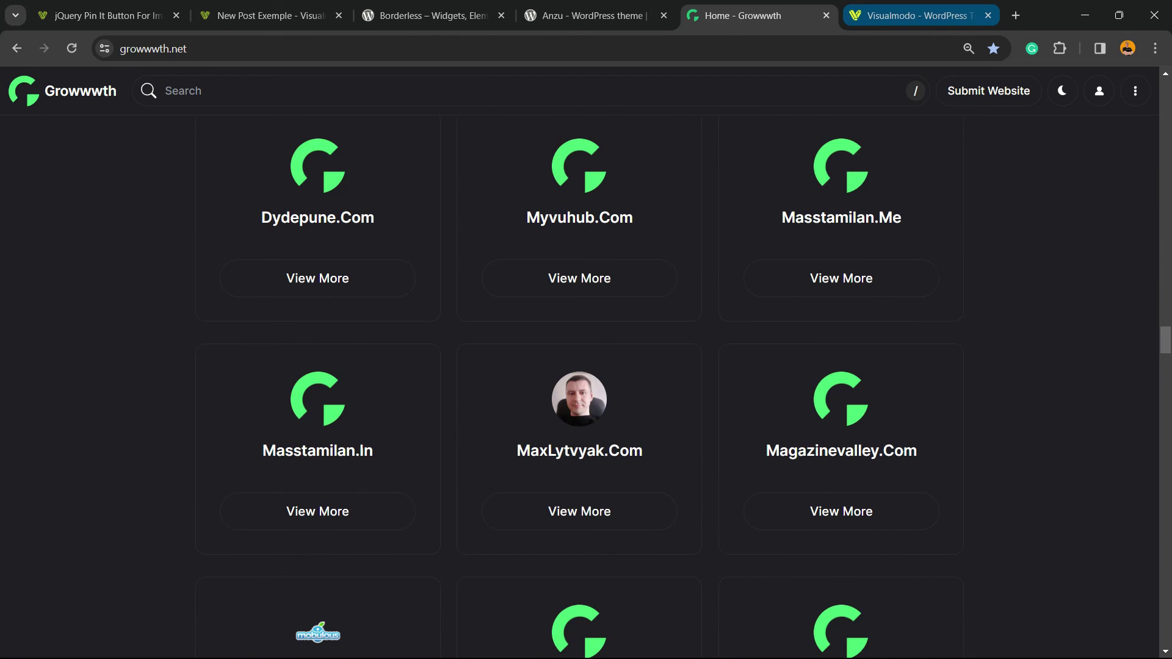
# Step: Open the Templates Library on the Visualmodo website and browse its collection of pre-built website templates
pyautogui.click(916, 16)
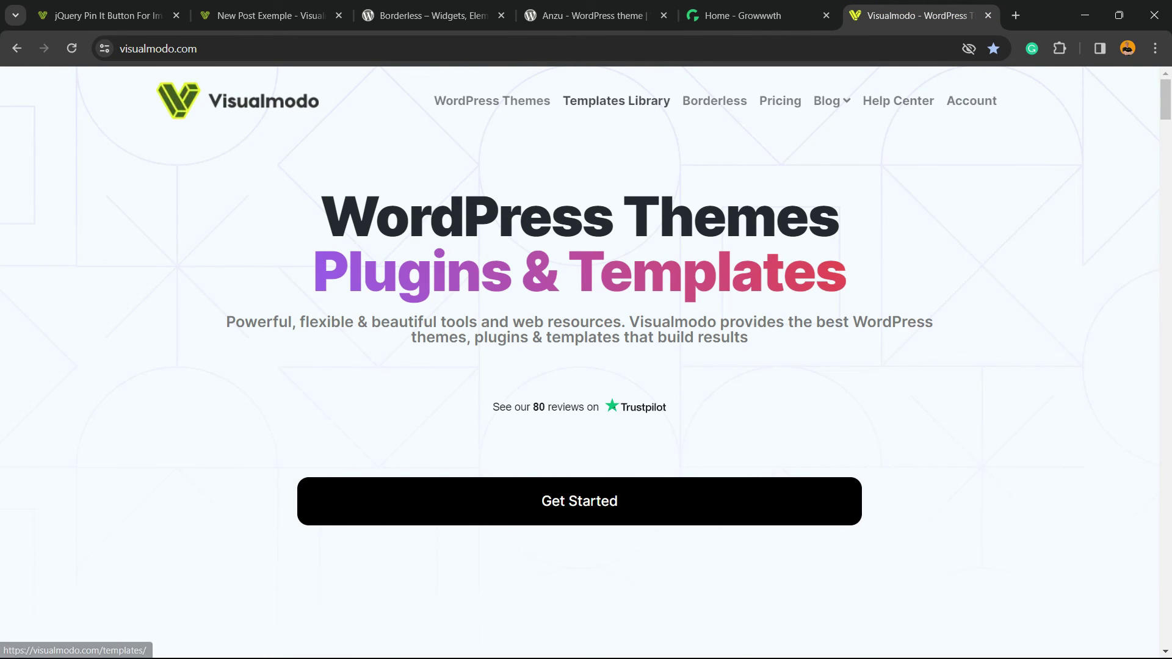
pyautogui.click(616, 101)
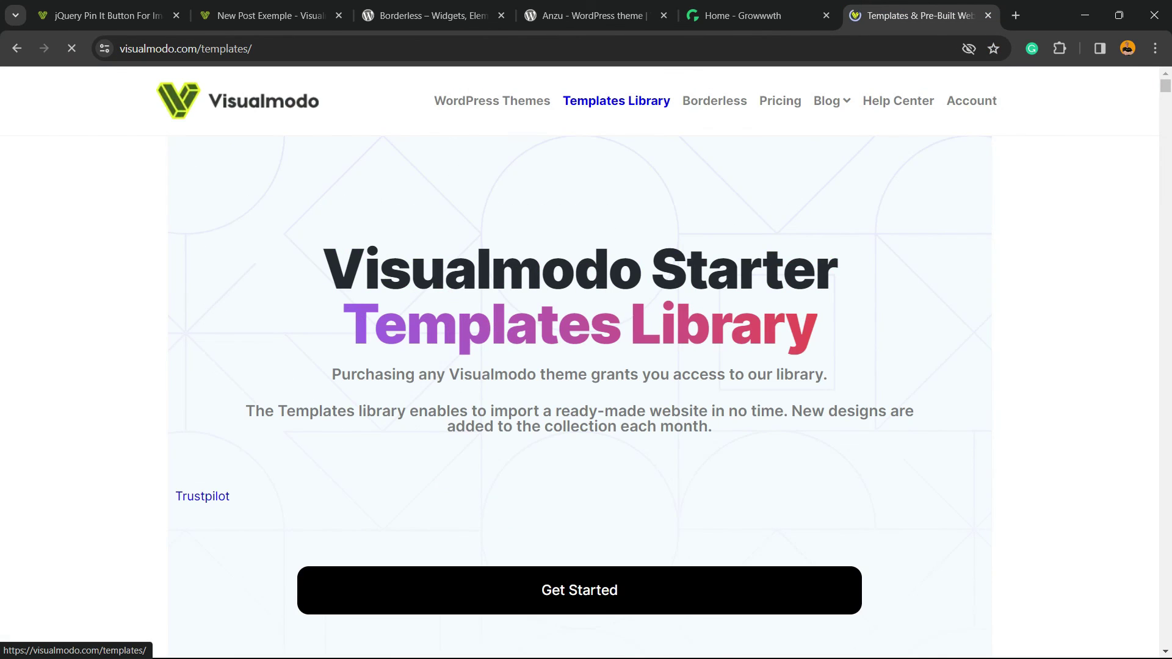
pyautogui.scroll(-3, 586, 366)
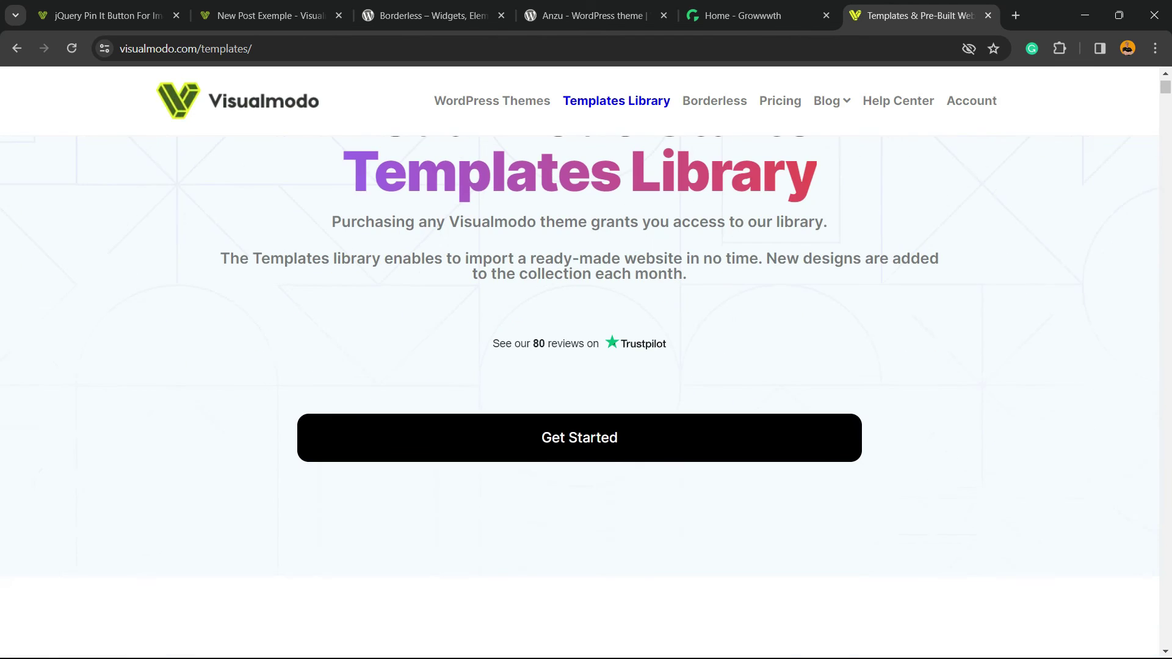
pyautogui.scroll(-12, 586, 397)
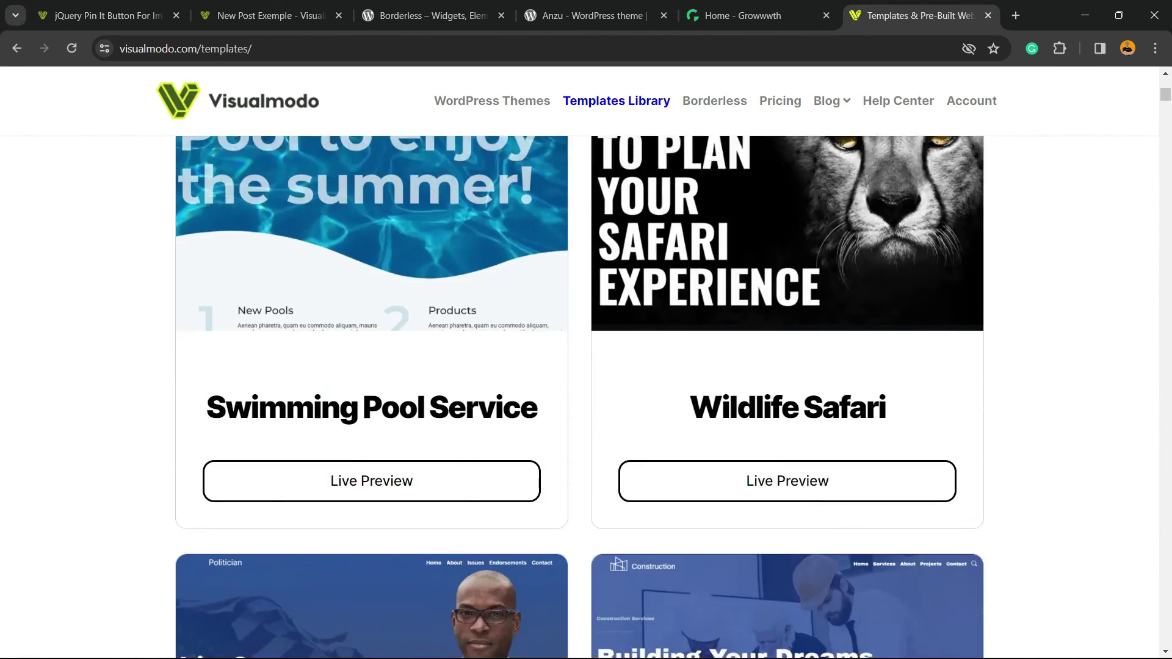
pyautogui.scroll(-15, 580, 397)
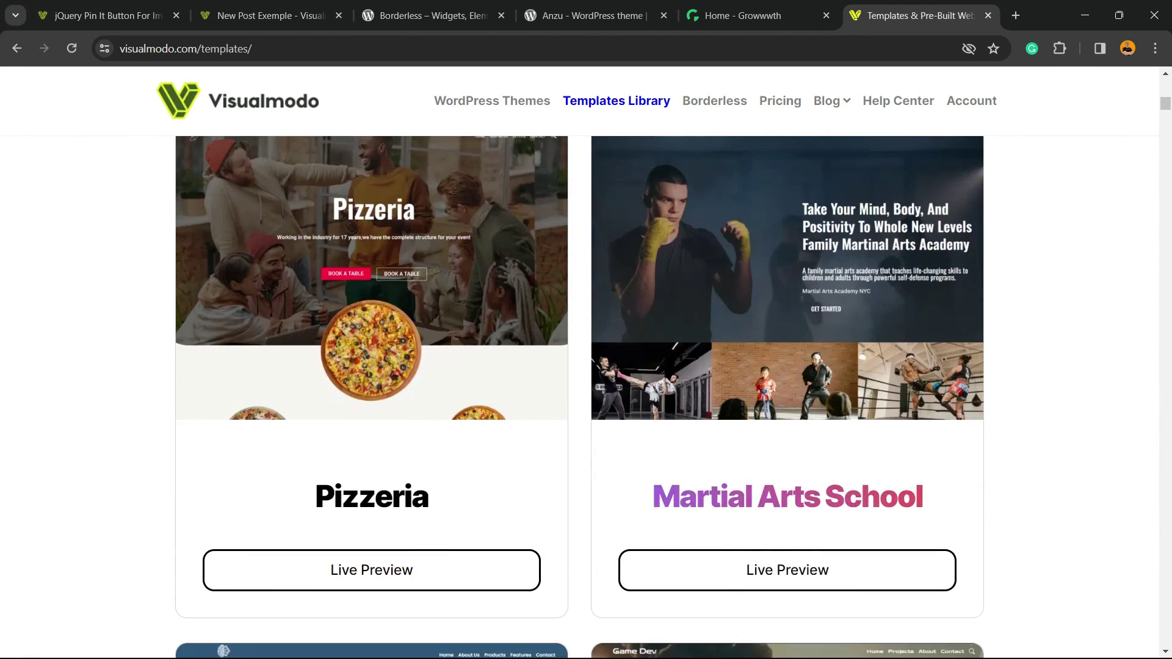
pyautogui.scroll(-20, 586, 397)
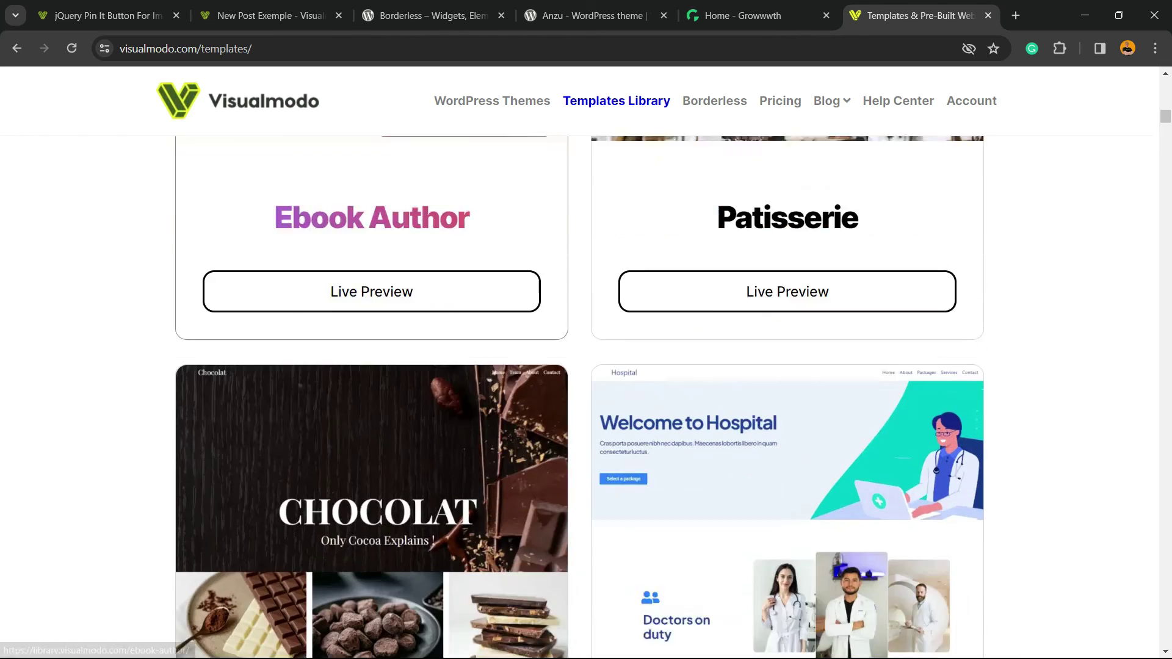
pyautogui.scroll(-20, 586, 397)
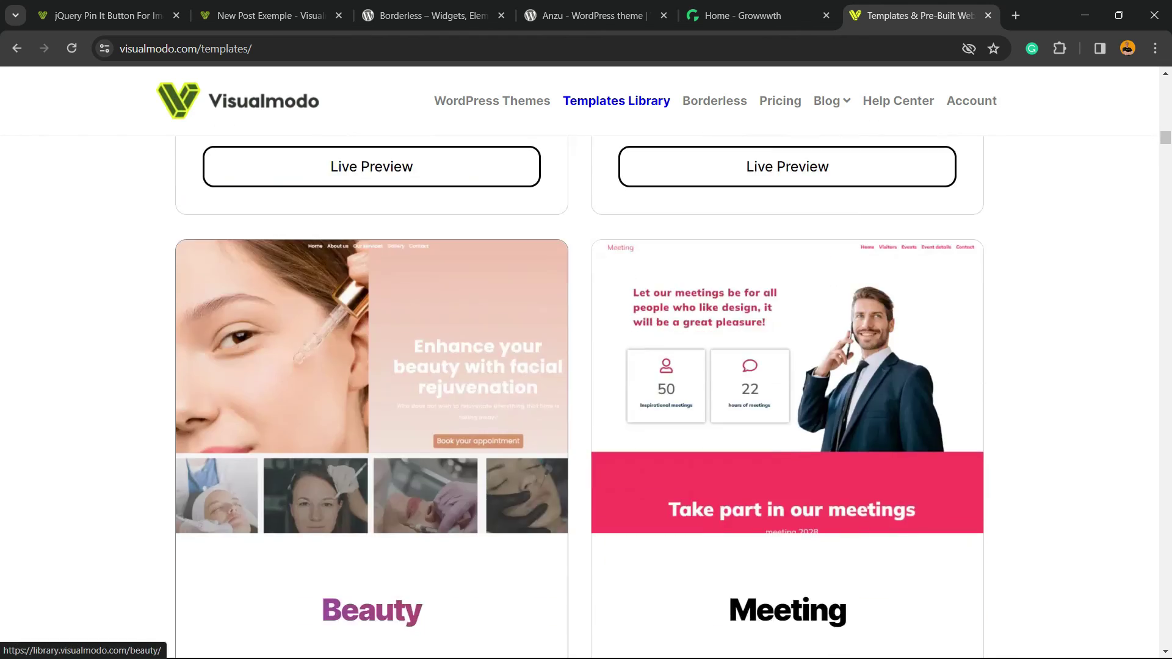
pyautogui.scroll(-20, 373, 396)
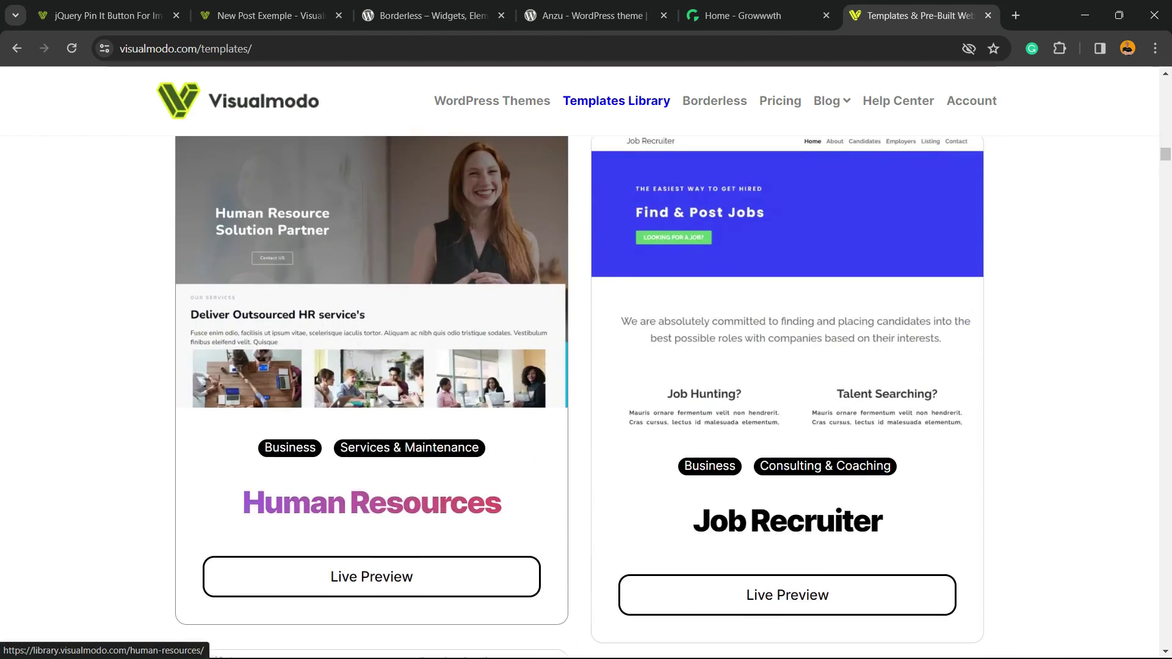
pyautogui.scroll(-20, 372, 397)
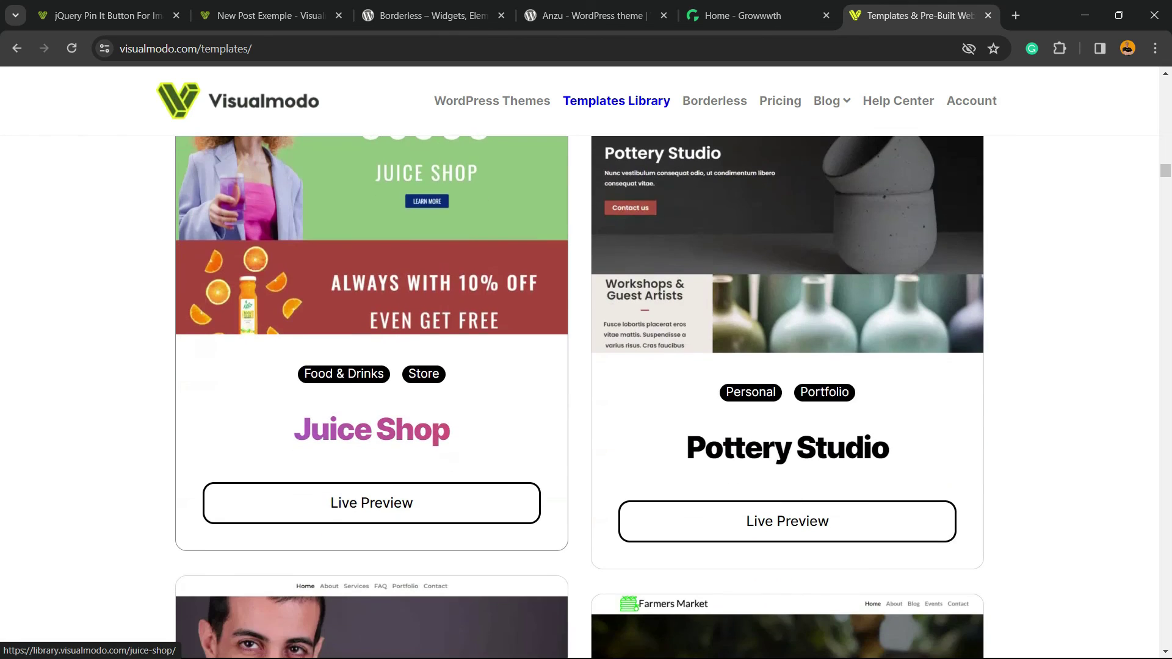
pyautogui.scroll(-20, 372, 397)
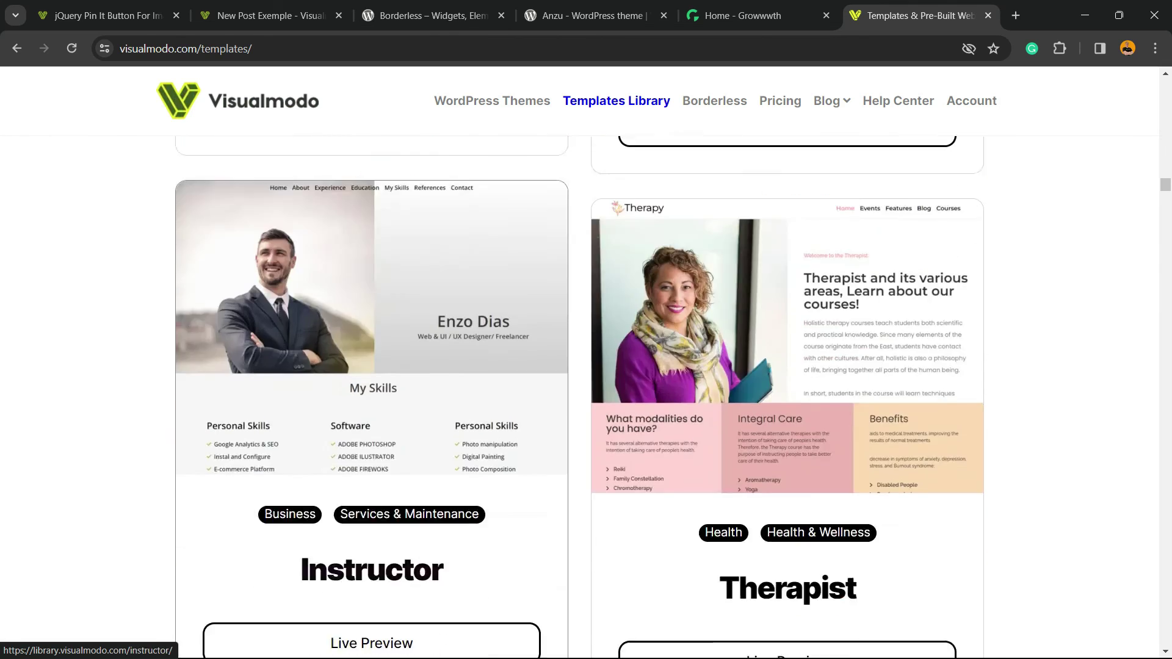